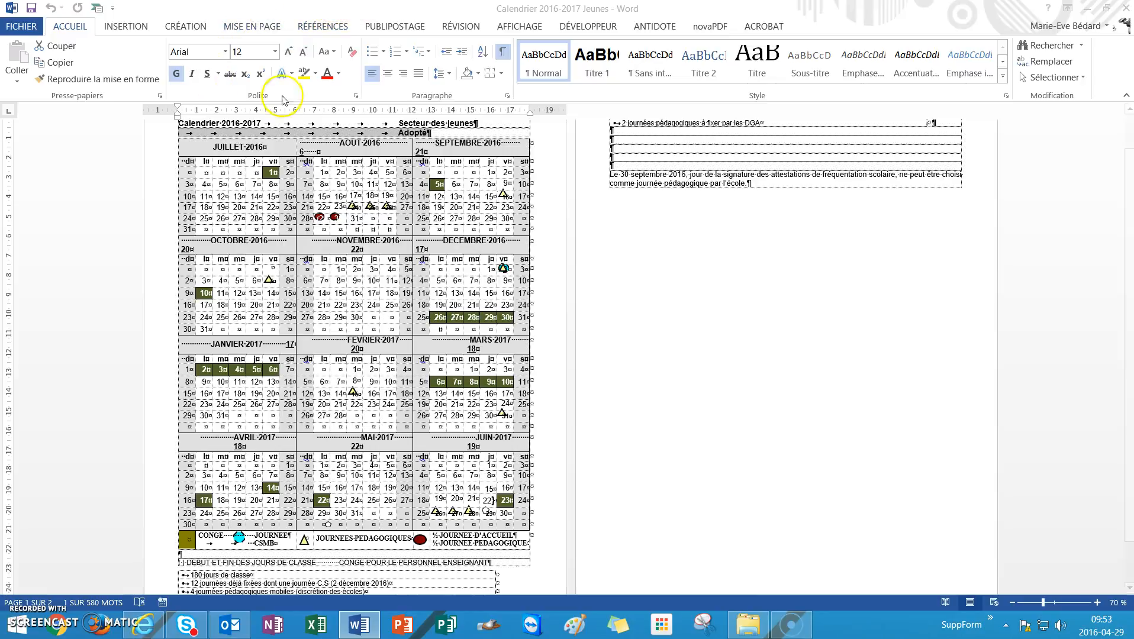
Step: Delete all the notes below the calendar's legend, from the DEBUT ET FIN DES JOURS DE CLASSE line through the second page
scroll(540, 202, "up", 2)
scroll(574, 199, "down", 3)
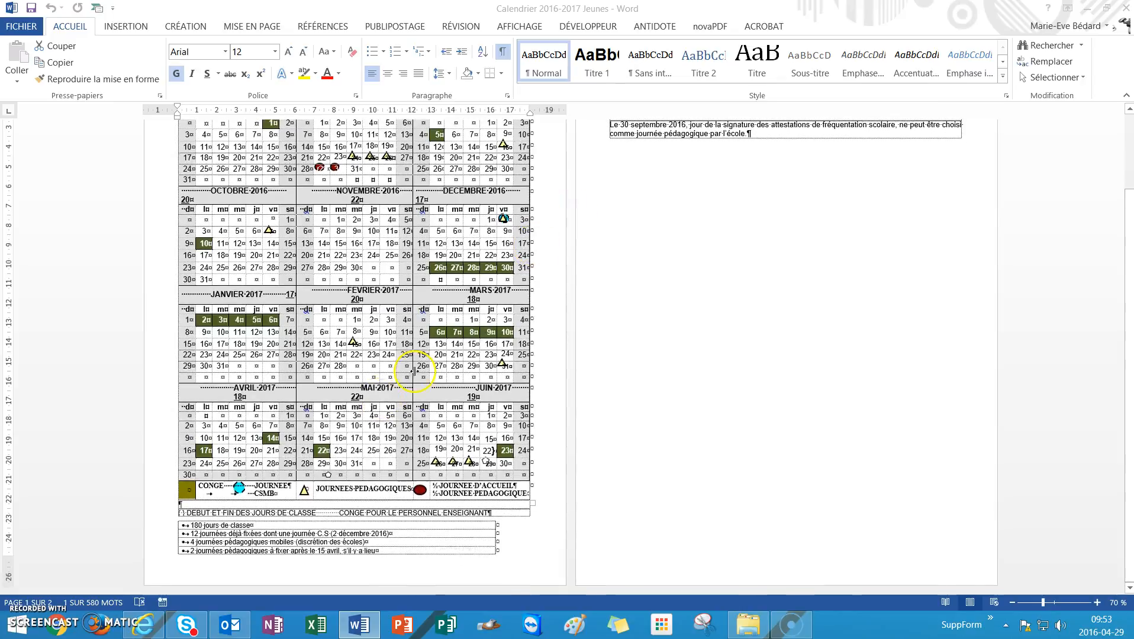
left_click(161, 518)
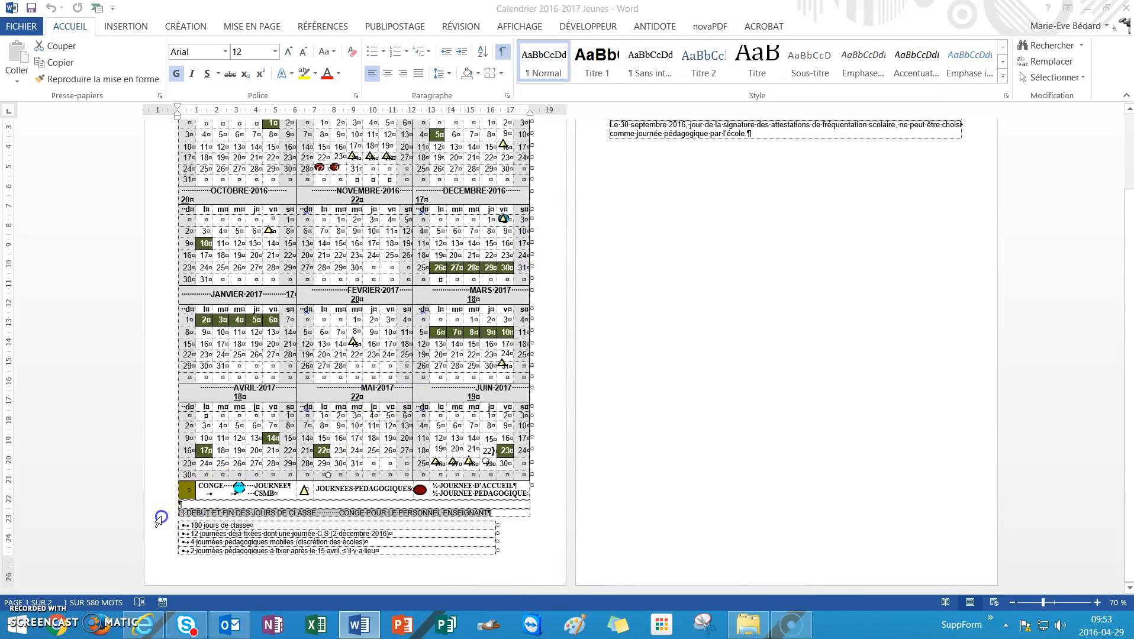
left_click_drag(158, 521, 793, 155)
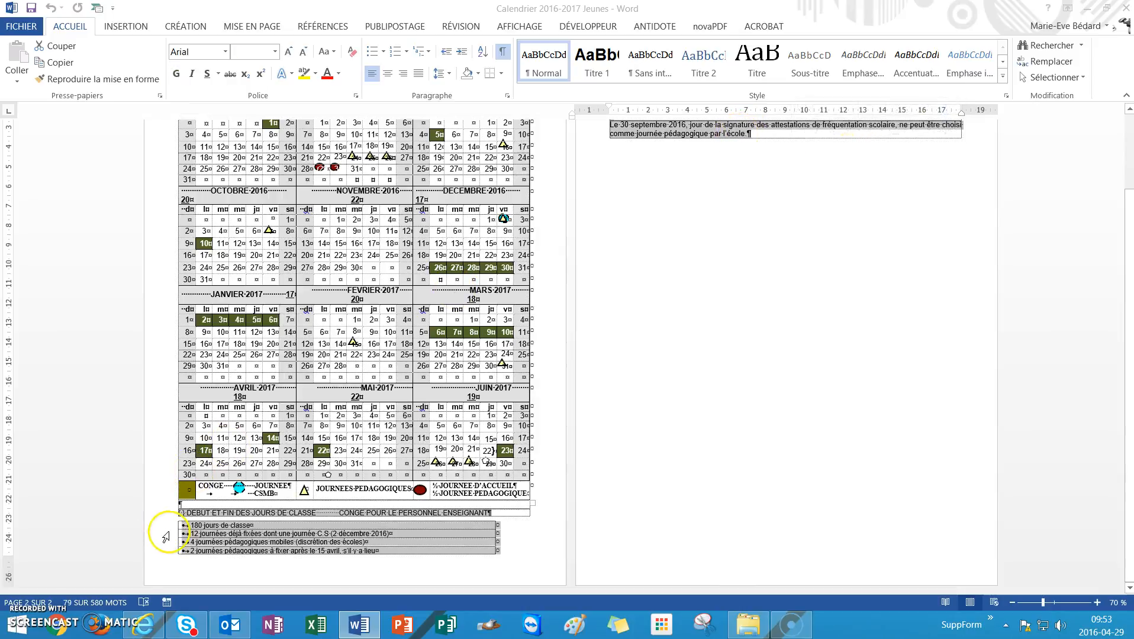
left_click(145, 516)
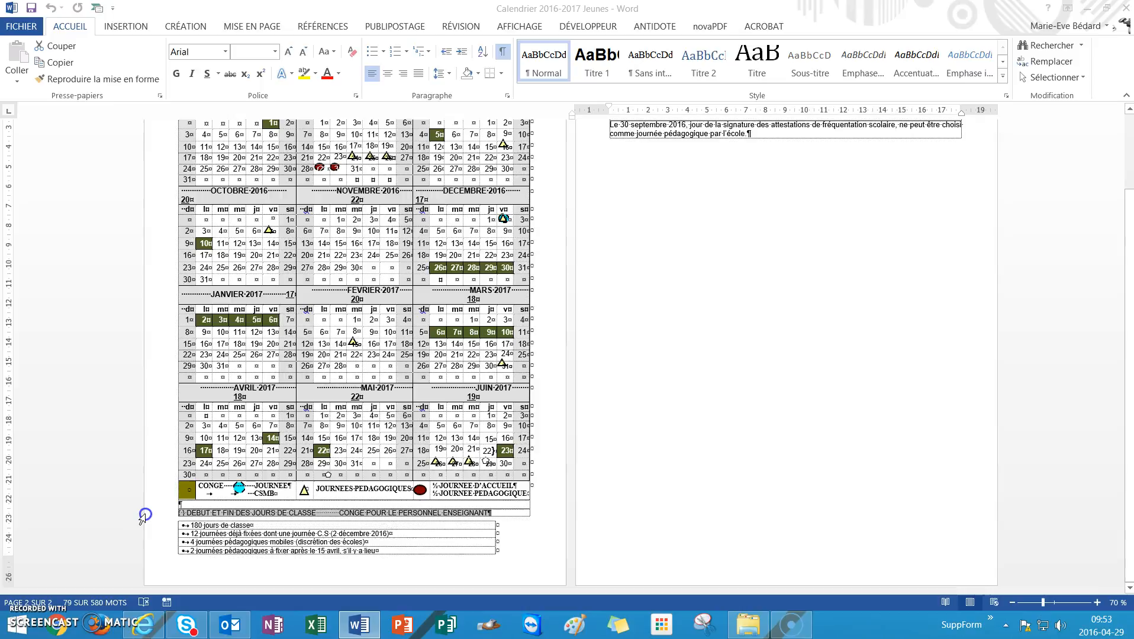
left_click_drag(172, 517, 753, 353)
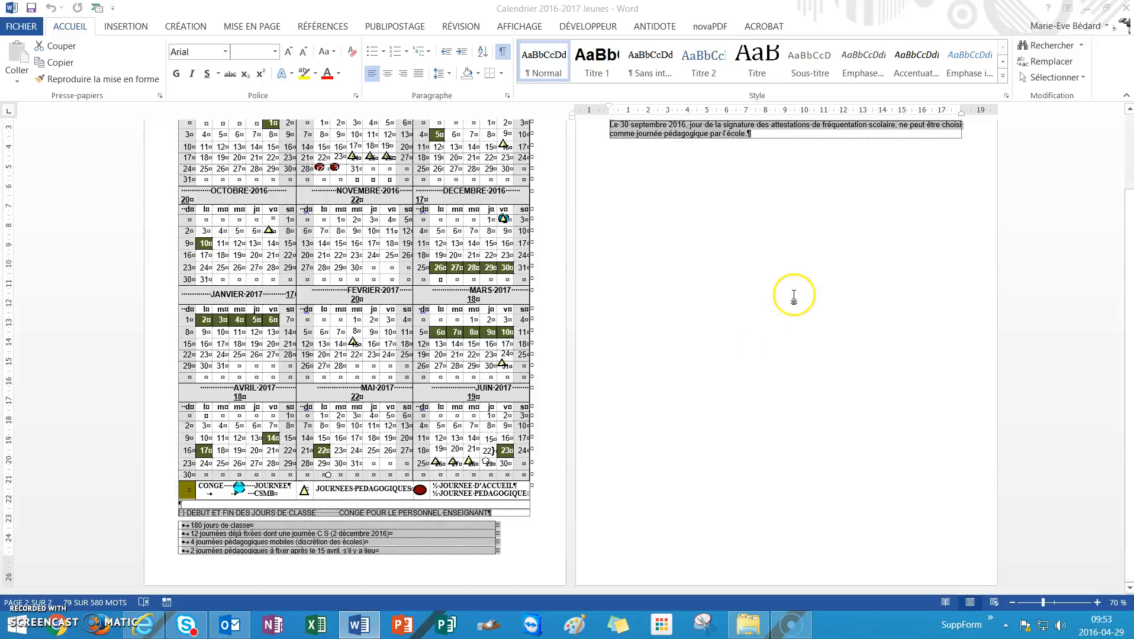
key("Delete")
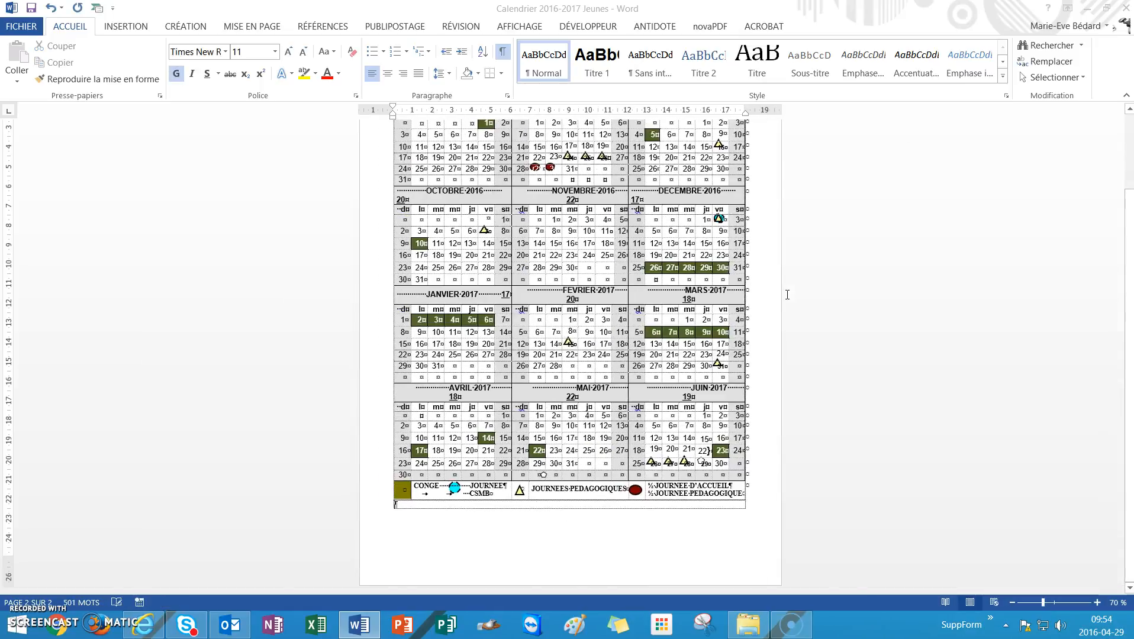
scroll(500, 283, "up", 3)
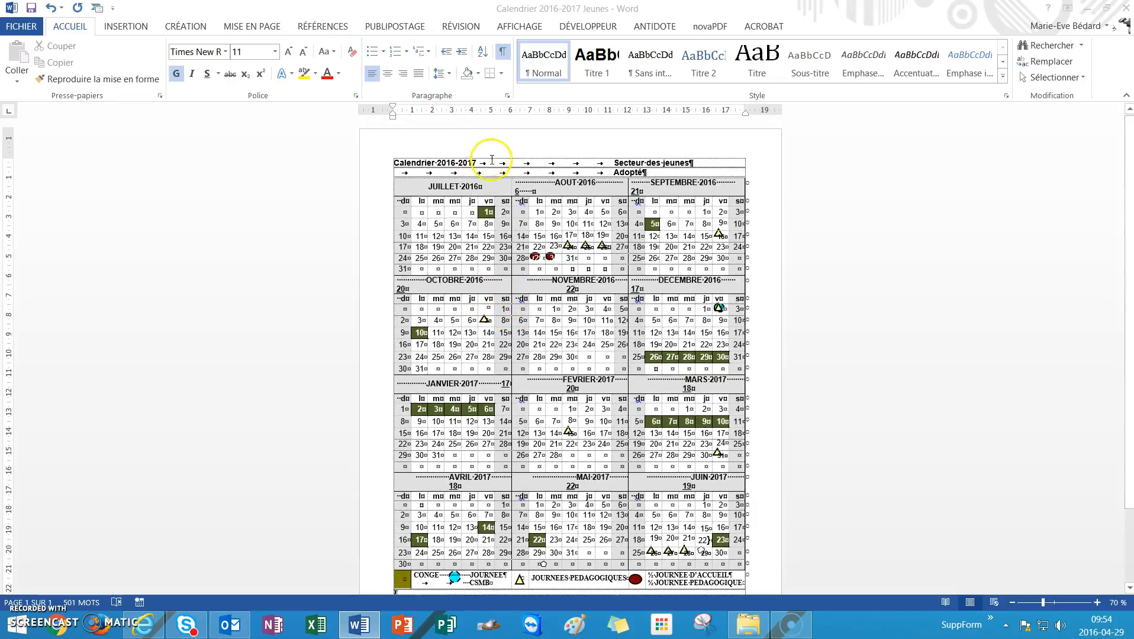
Step: Set the page margins to Étroites, 1,27 cm on all sides
left_click(639, 191)
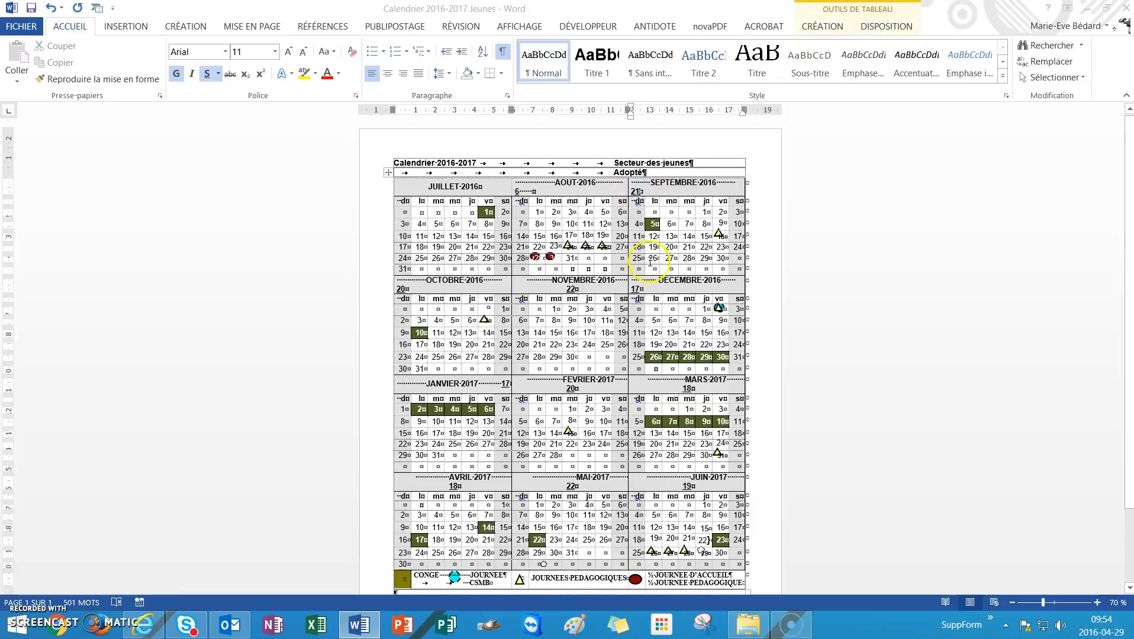
left_click(603, 294)
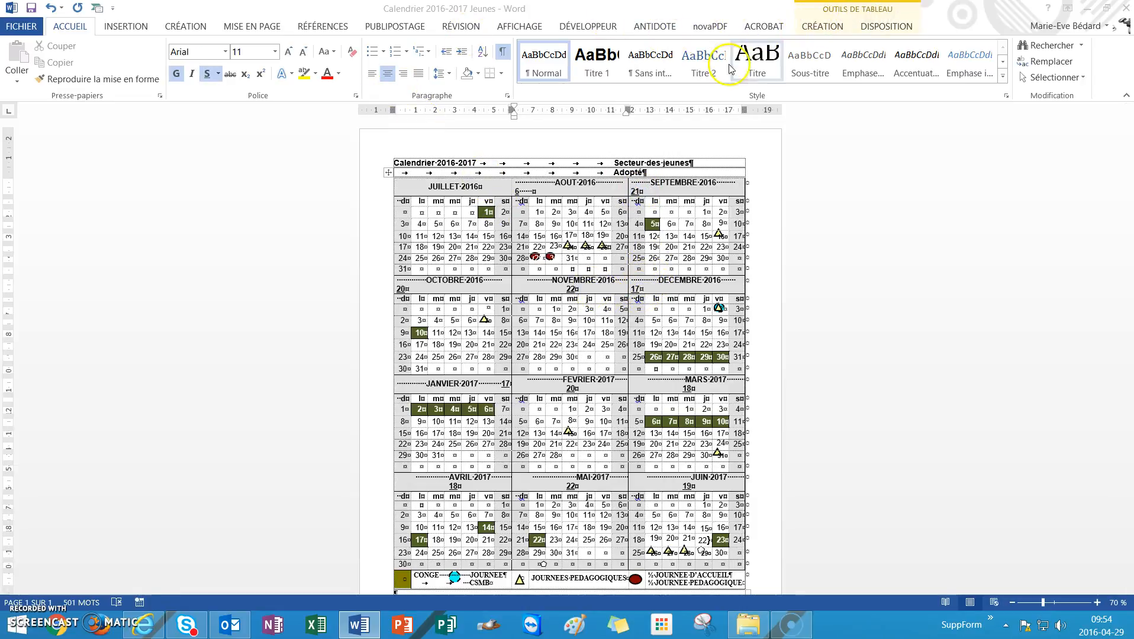
left_click(256, 28)
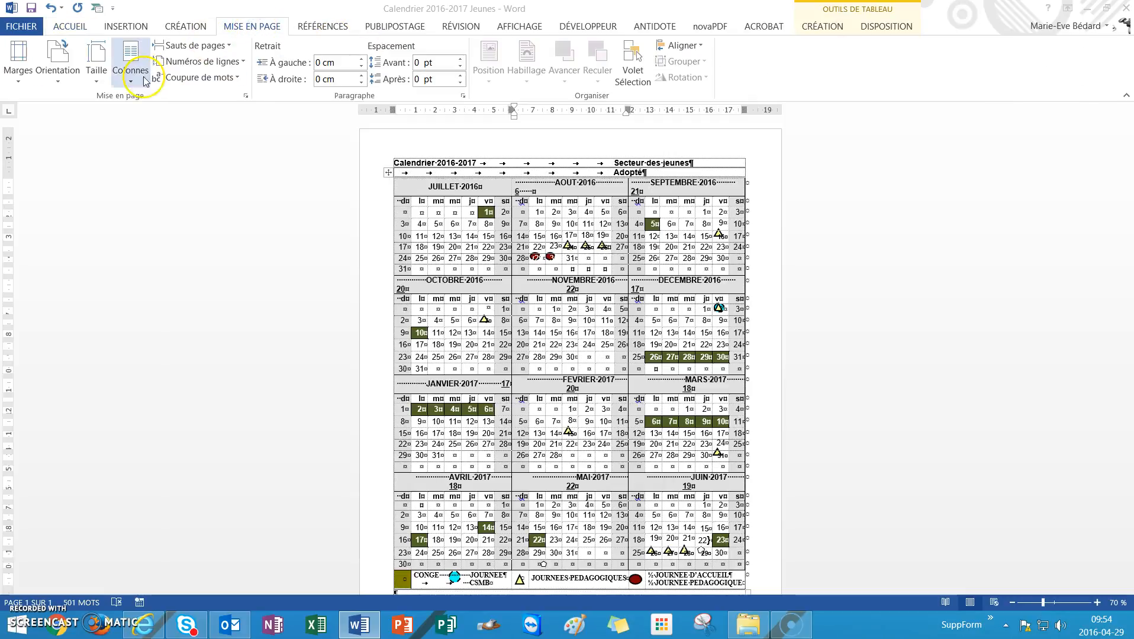
left_click(21, 83)
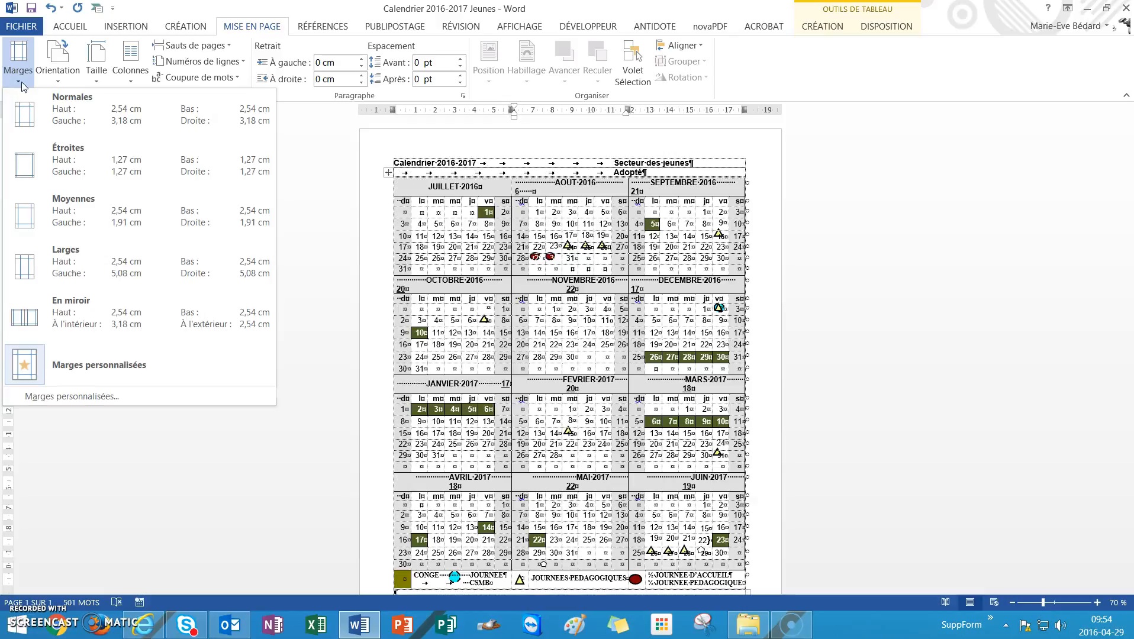
left_click(102, 171)
Step: Delete the day counts beside the AOUT 2016 and SEPTEMBRE 2016 headings
left_click(496, 282)
left_click(494, 272)
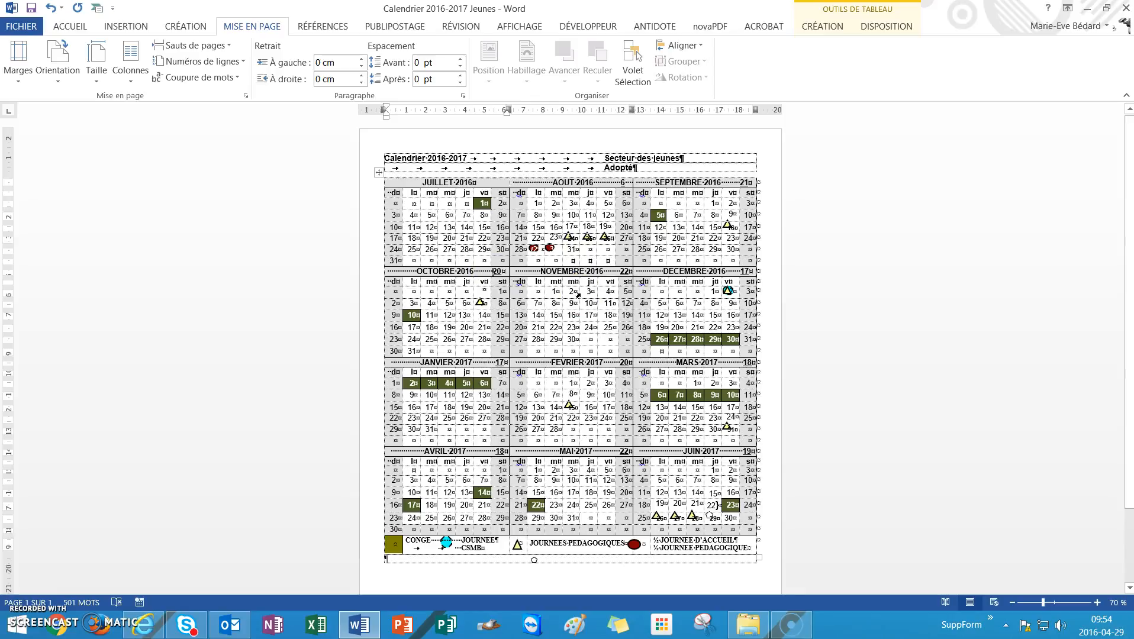
left_click(622, 183)
key("BackSpace")
left_click(740, 180)
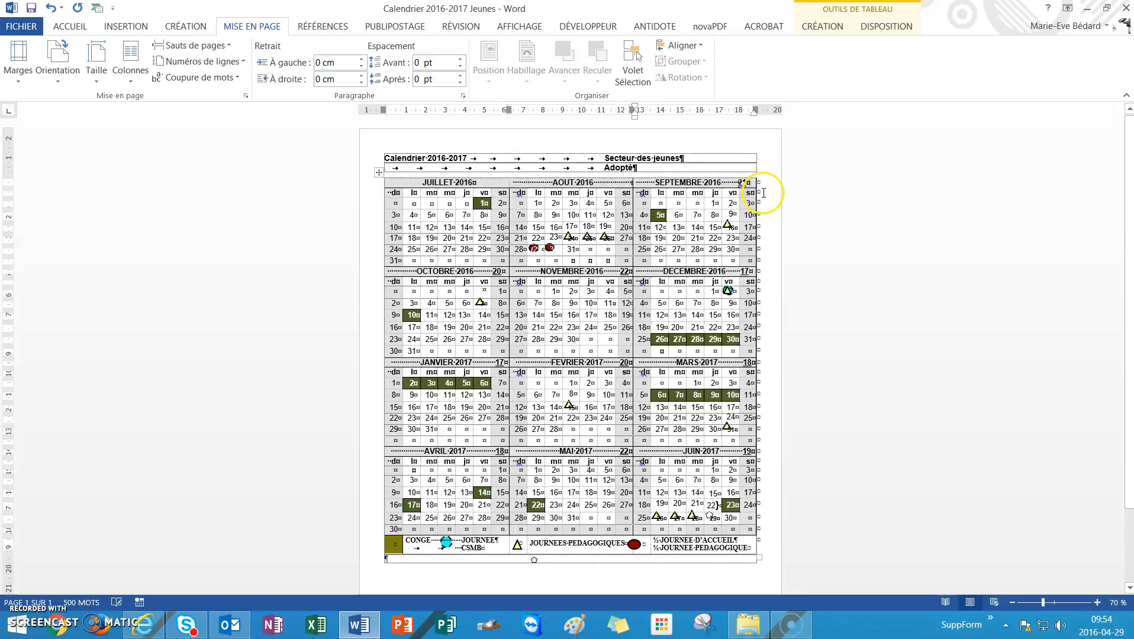
key("BackSpace")
Step: Remove the day counts from the month headings OCTOBRE 2016 through JANVIER 2017
left_click(496, 272)
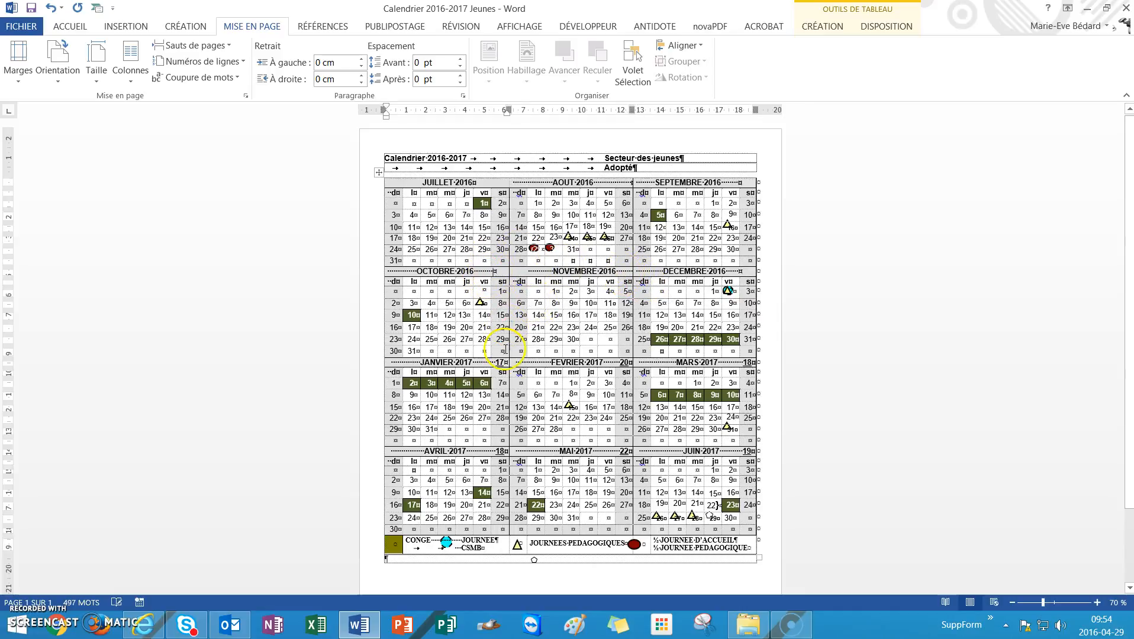
key("BackSpace")
key("BackSpace")
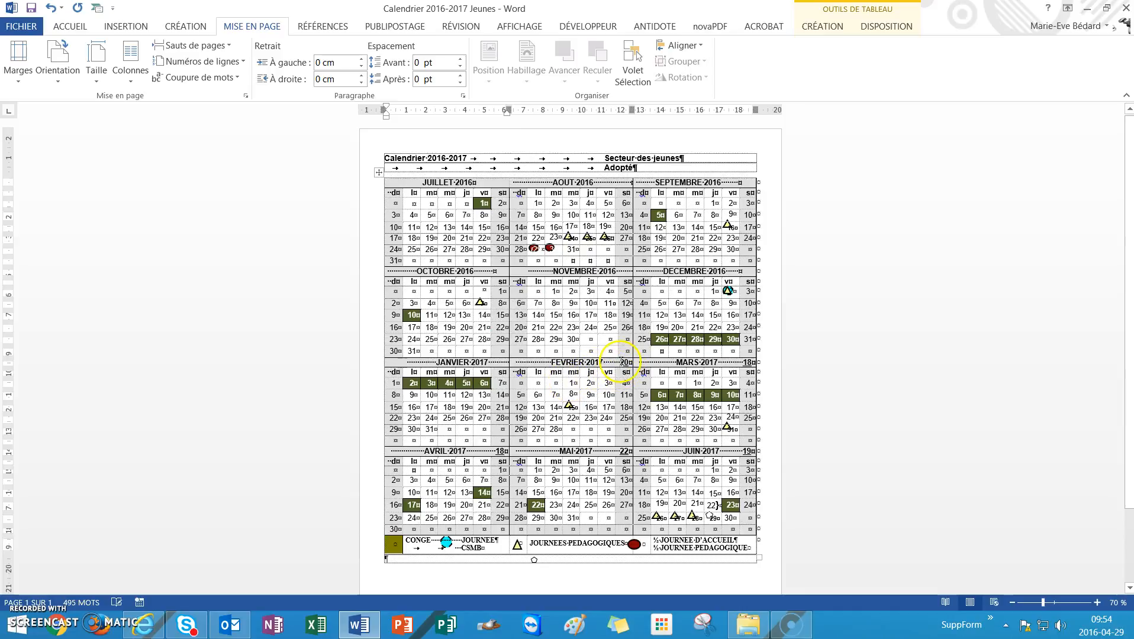
Step: Delete the day count beside the MARS 2017 heading and trim the one beside FEVRIER 2017
left_click(732, 363)
key("Delete")
key("BackSpace")
key("BackSpace")
key("Delete")
key("Delete")
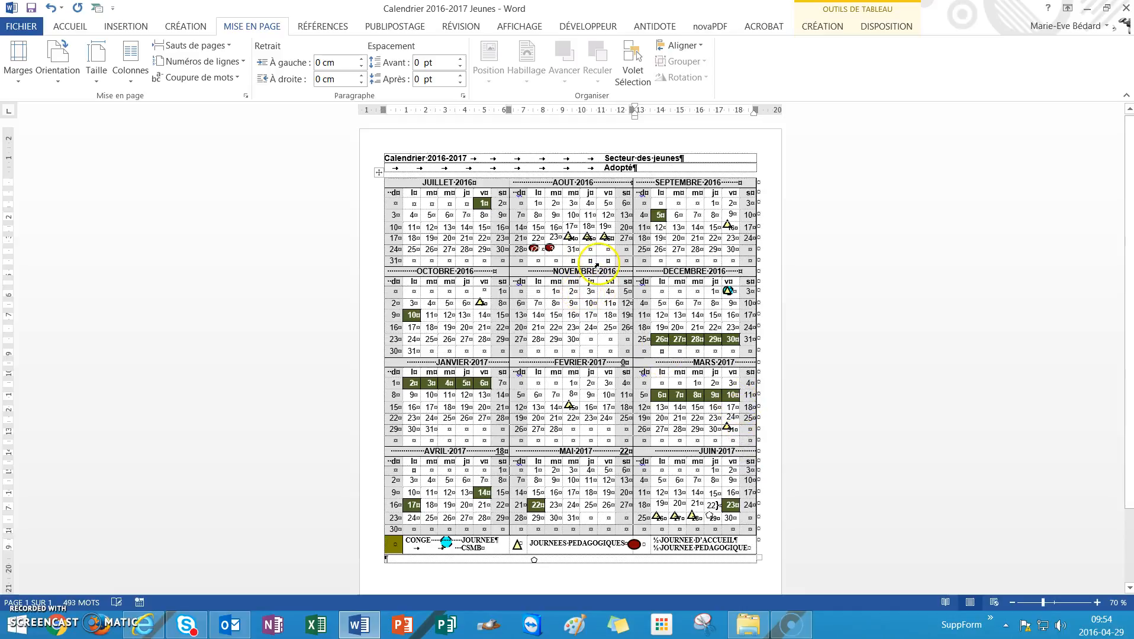
left_click(385, 158)
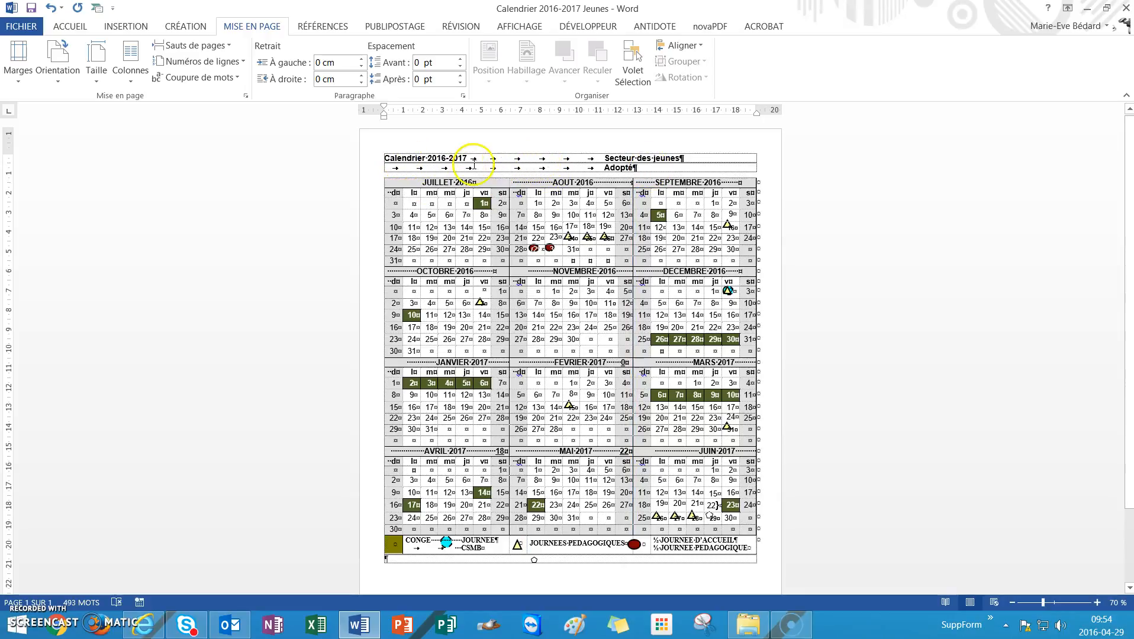
key("Return")
key("ctrl+z")
Step: Insert the LogoDGE picture from the Site admin des Grands-Êtres folder and shrink it to about 1,78 × 1,82 cm
left_click(126, 26)
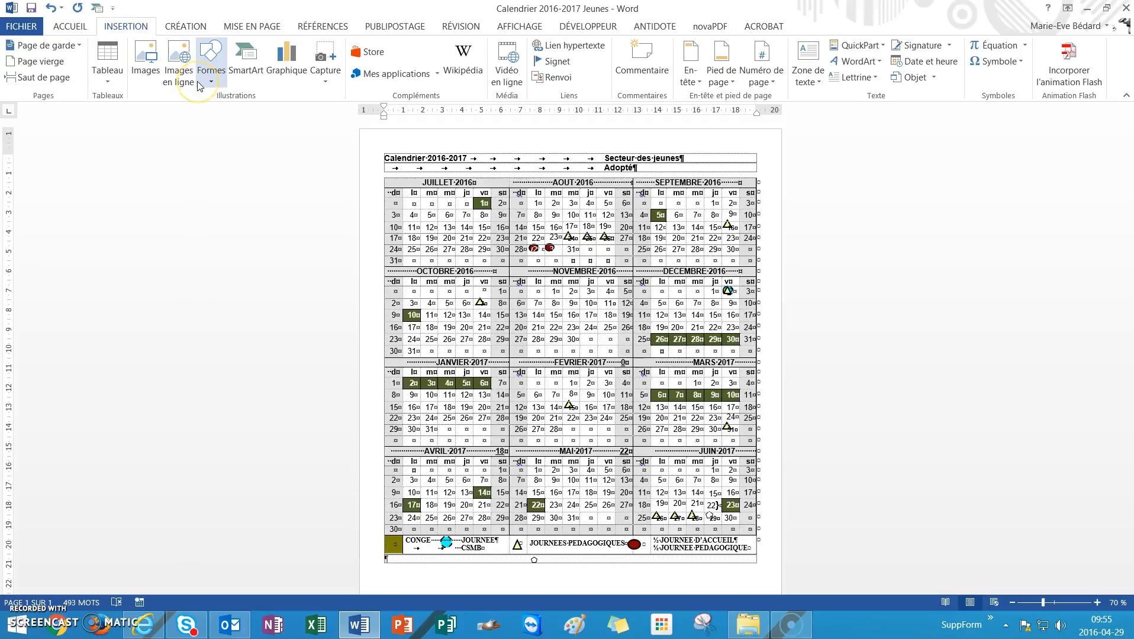
left_click(152, 62)
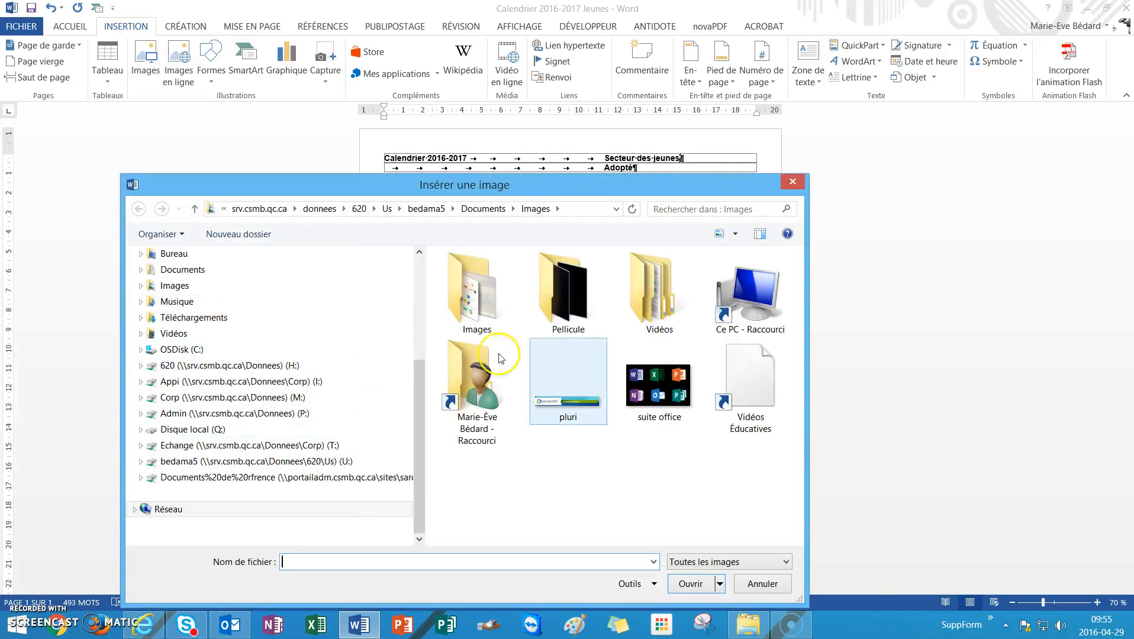
double_click(484, 312)
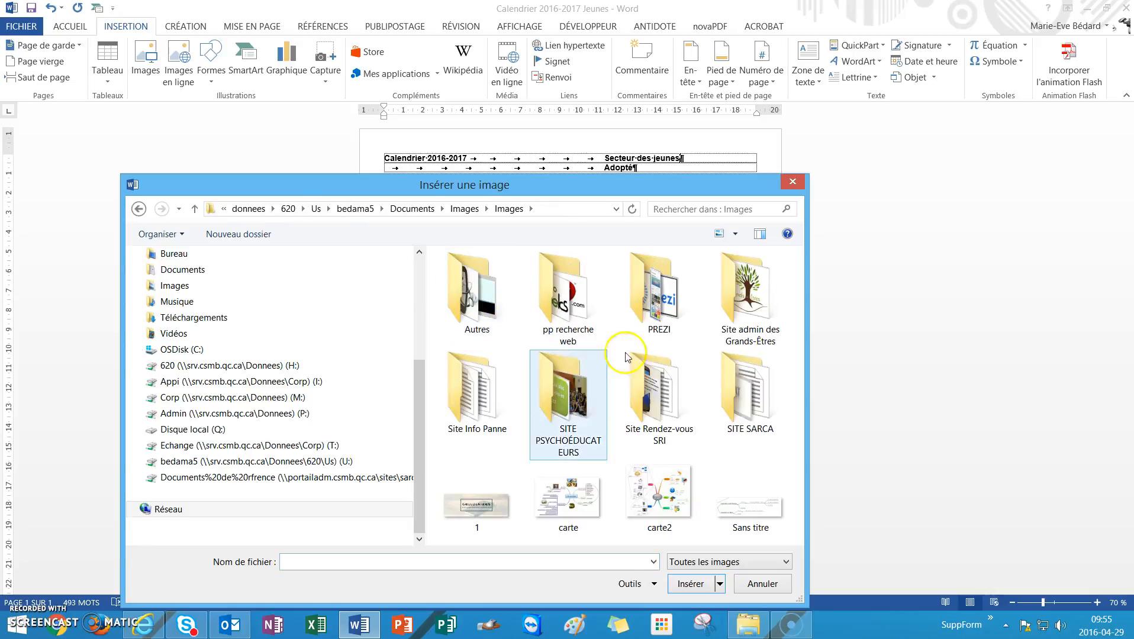
double_click(747, 305)
left_click(480, 290)
left_click(694, 584)
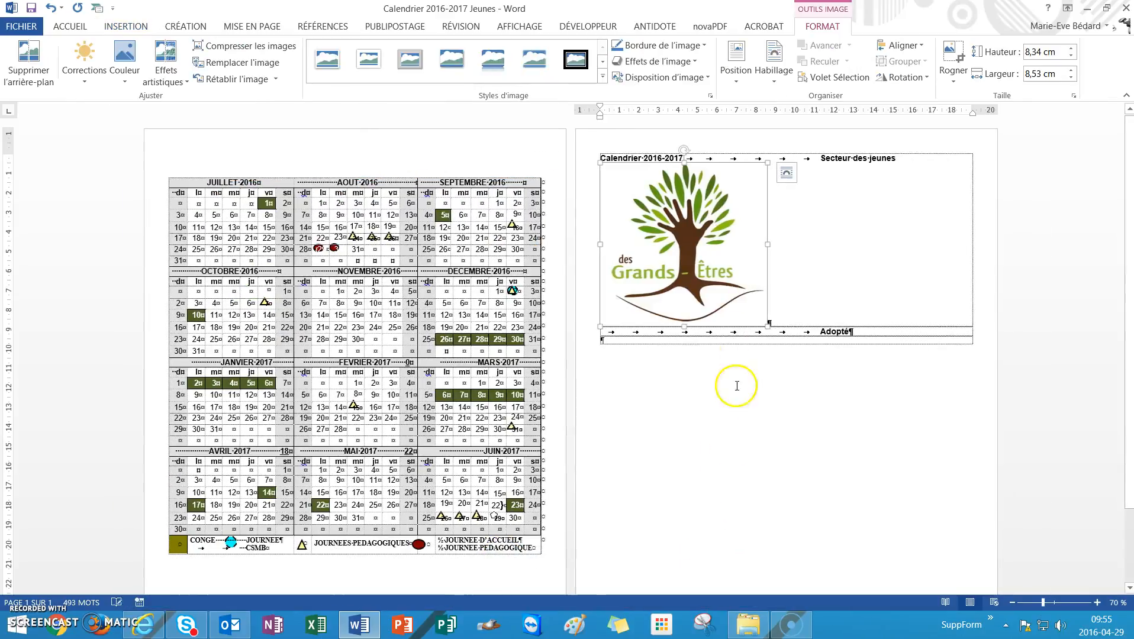
left_click_drag(601, 325, 733, 188)
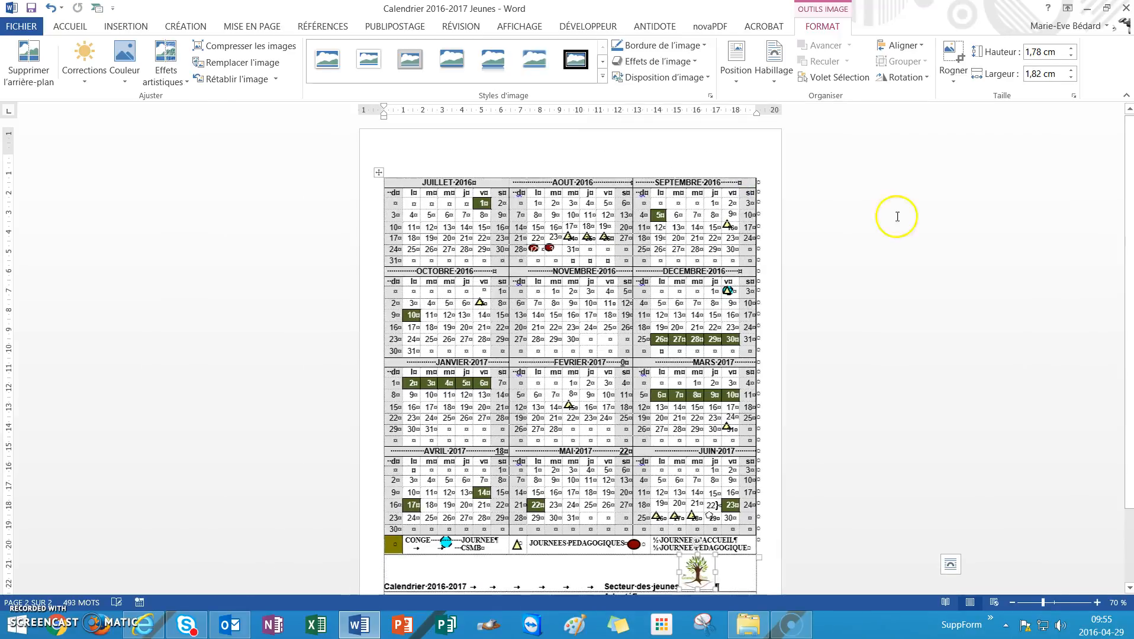
Step: Set the tree logo's wrapping to Devant le texte and place it in the page's upper-left corner, about 1,36 cm high
right_click(690, 573)
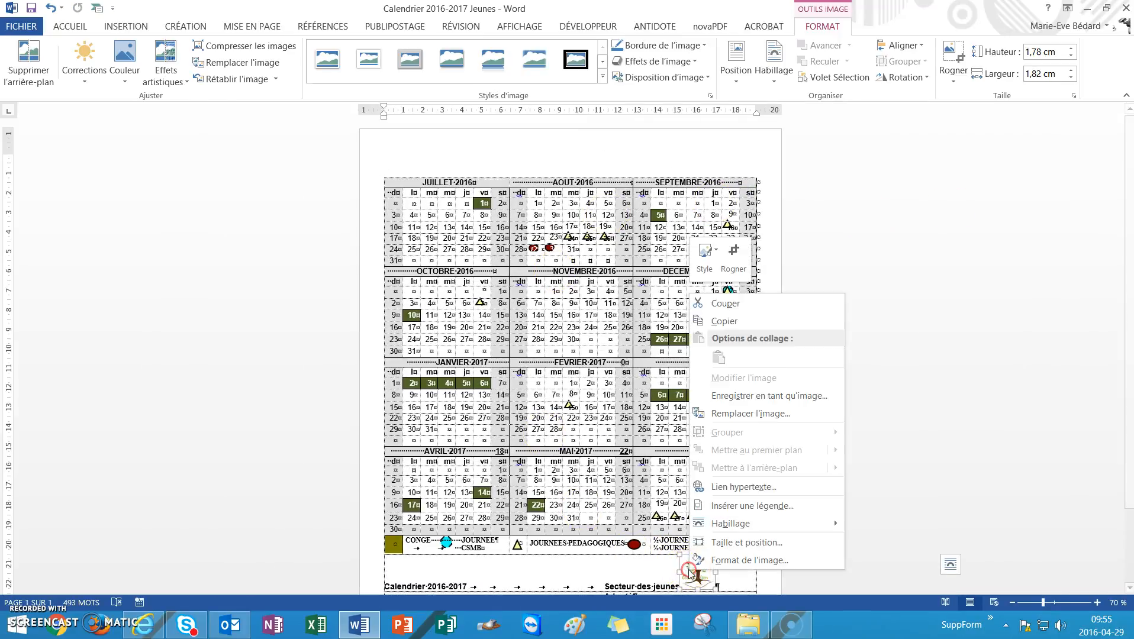
mouse_move(747, 531)
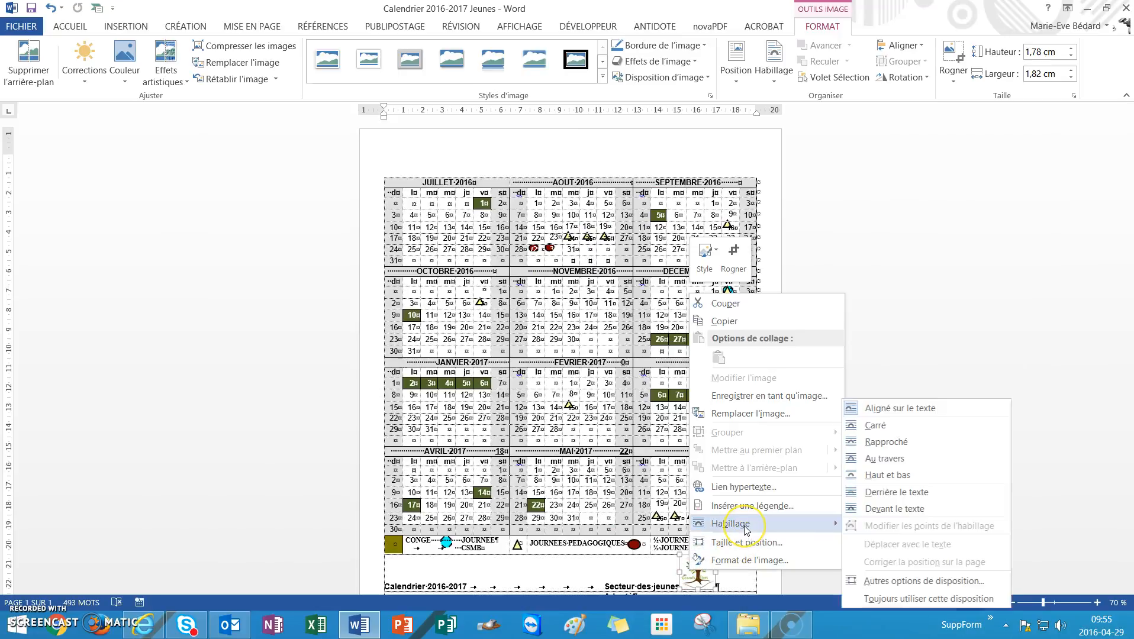
left_click(882, 515)
left_click_drag(707, 569, 387, 155)
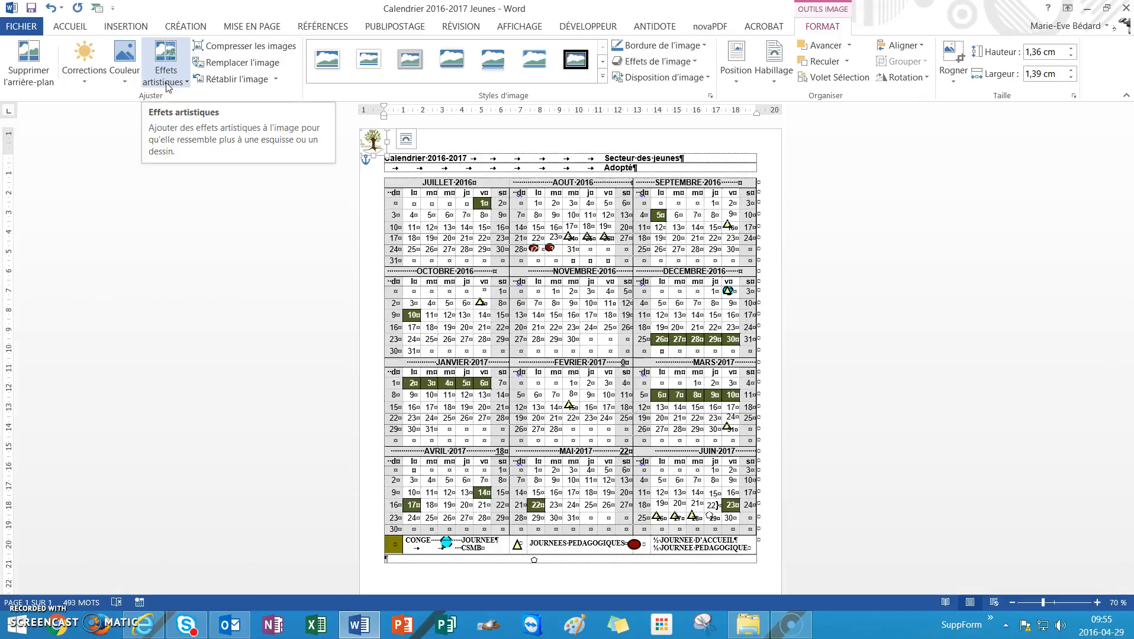
Step: Insert the blue Commission scolaire logo from the Autres folder inside Images
left_click(125, 26)
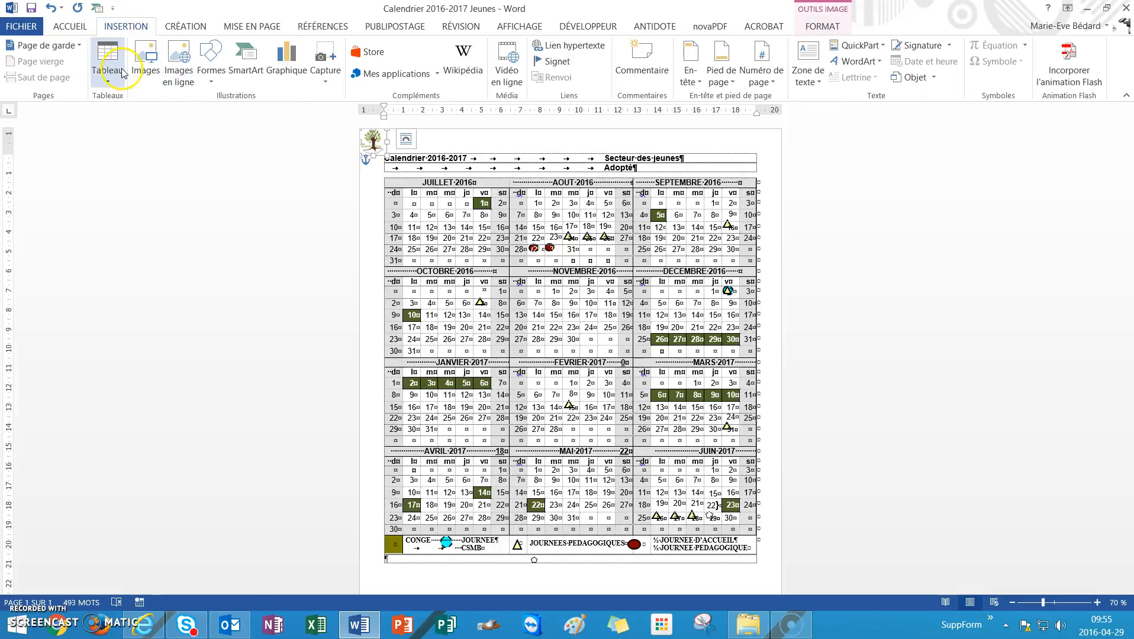
left_click(145, 59)
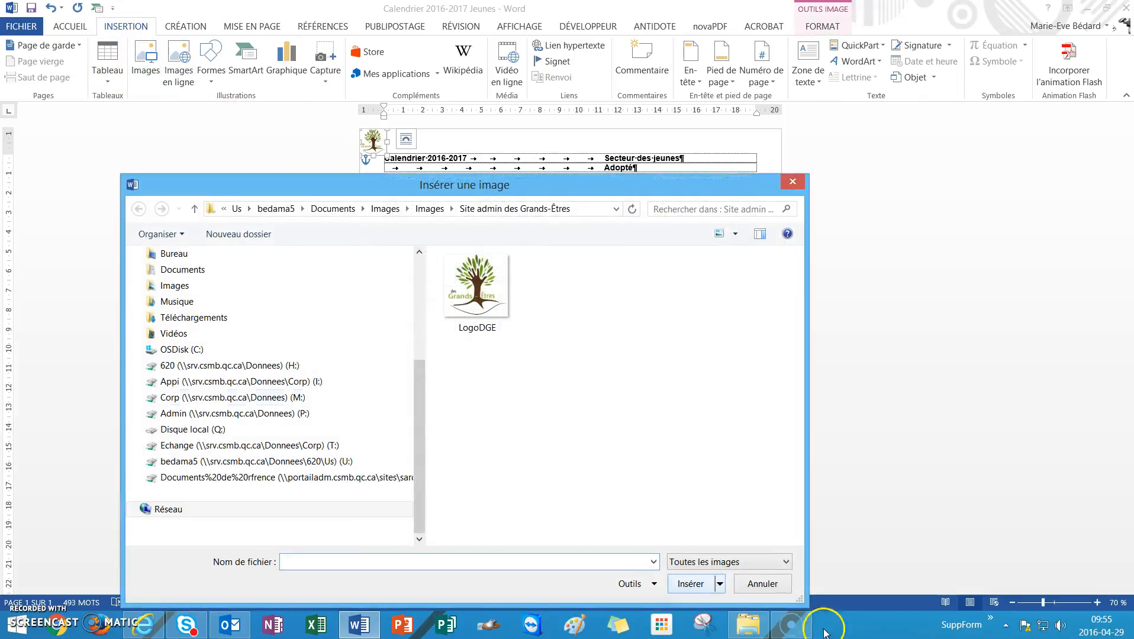
left_click(293, 367)
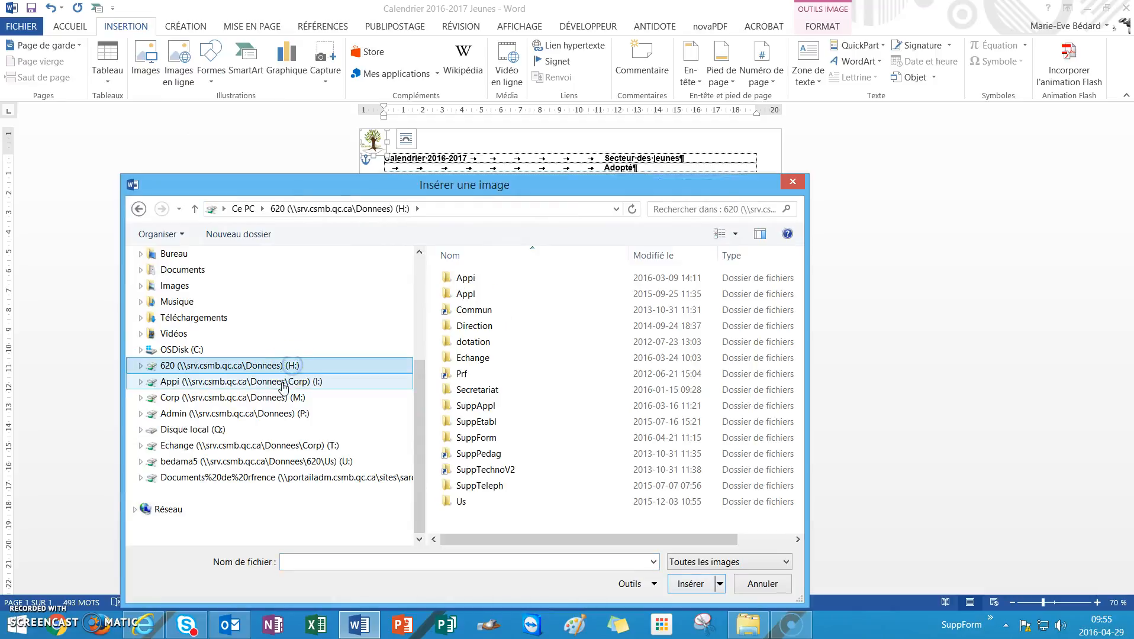
left_click(207, 286)
double_click(484, 279)
double_click(480, 283)
left_click_drag(805, 284, 776, 382)
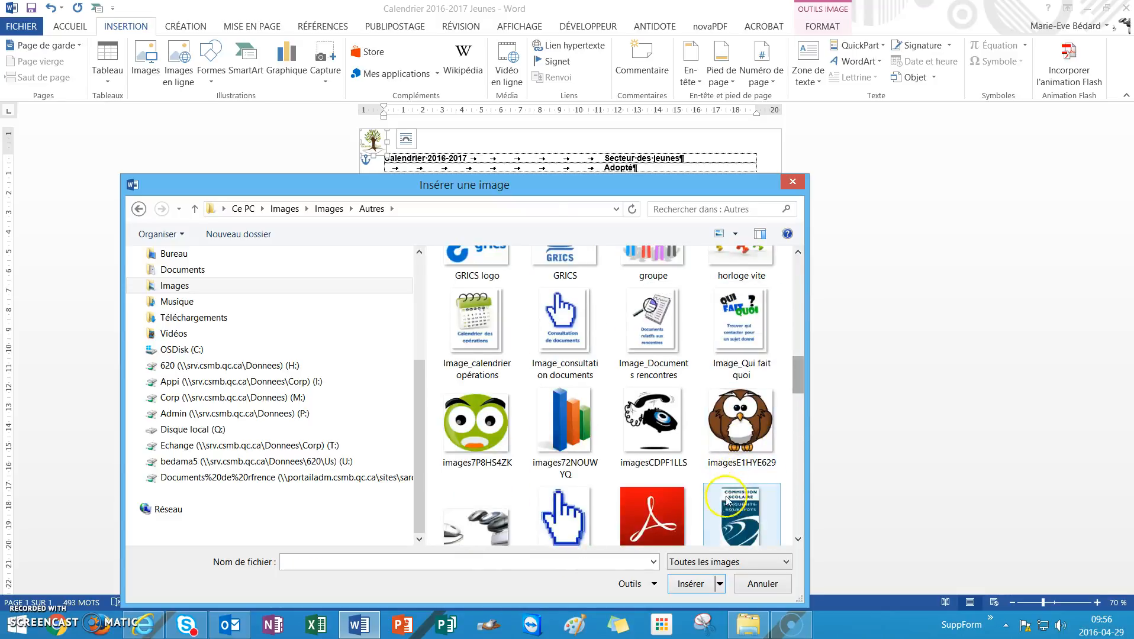
left_click(740, 518)
left_click(681, 583)
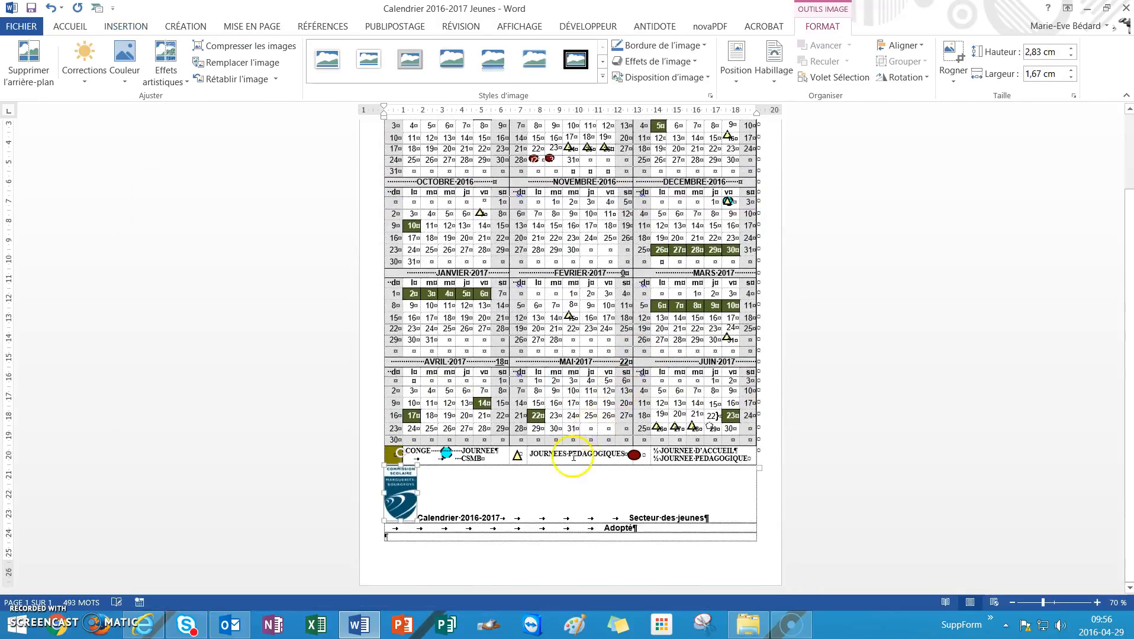
Step: Set the Commission scolaire logo's wrapping to Devant le texte and place it at the title's right end, about 1,81 × 1,07 cm
right_click(402, 487)
mouse_move(462, 441)
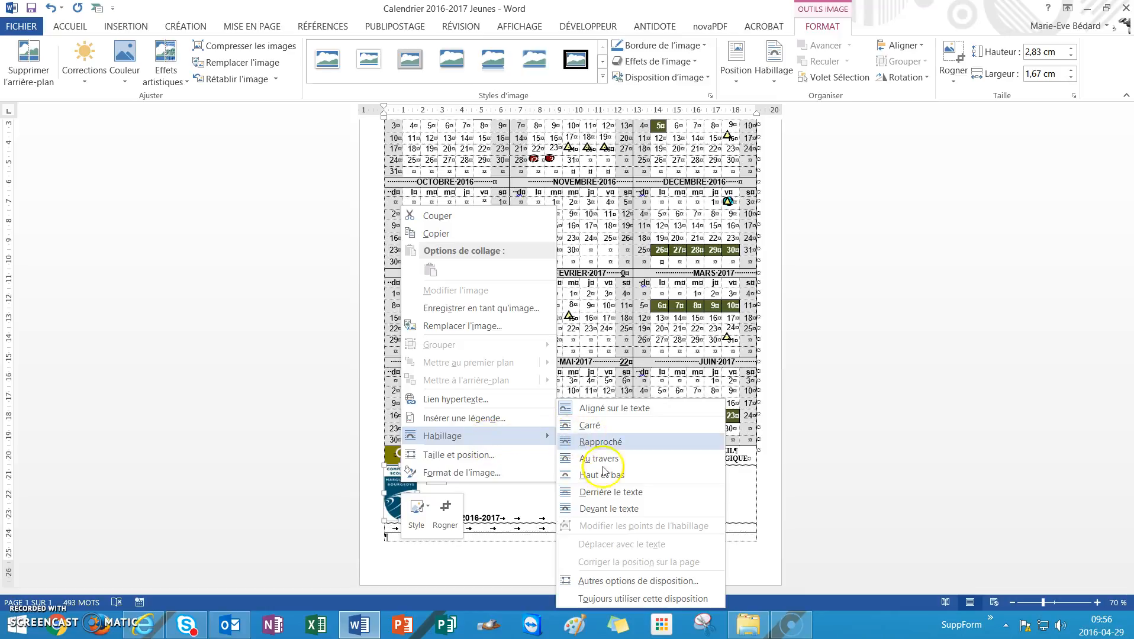
left_click(605, 508)
left_click_drag(400, 497, 745, 140)
scroll(746, 141, "up", 3)
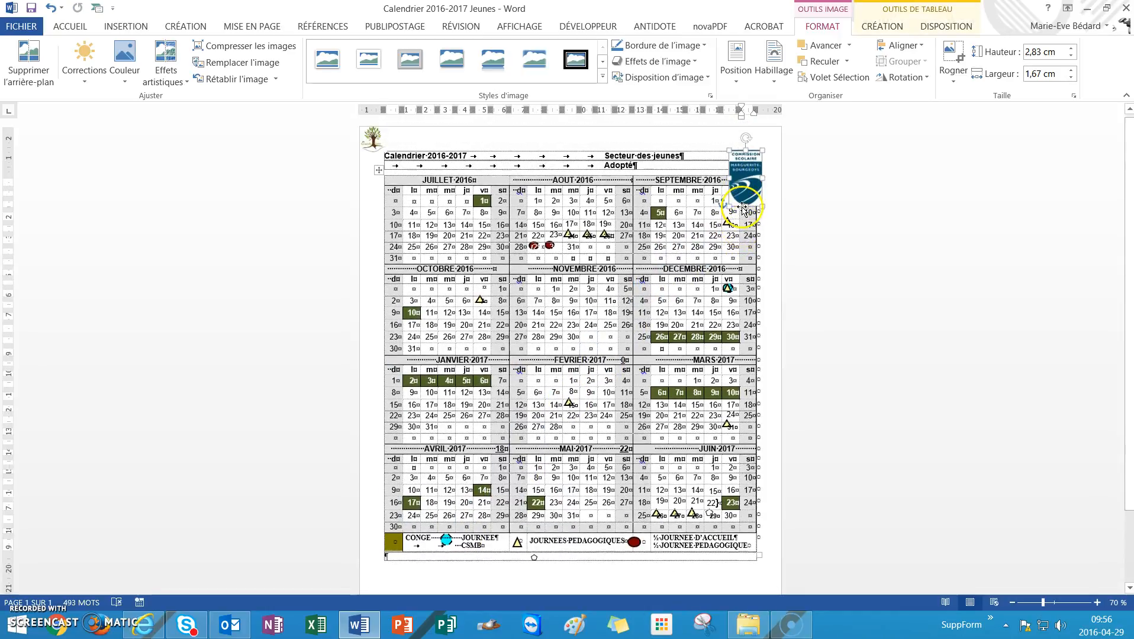
mouse_move(745, 180)
left_mouse_down()
mouse_move(751, 158)
mouse_move(747, 167)
left_mouse_up()
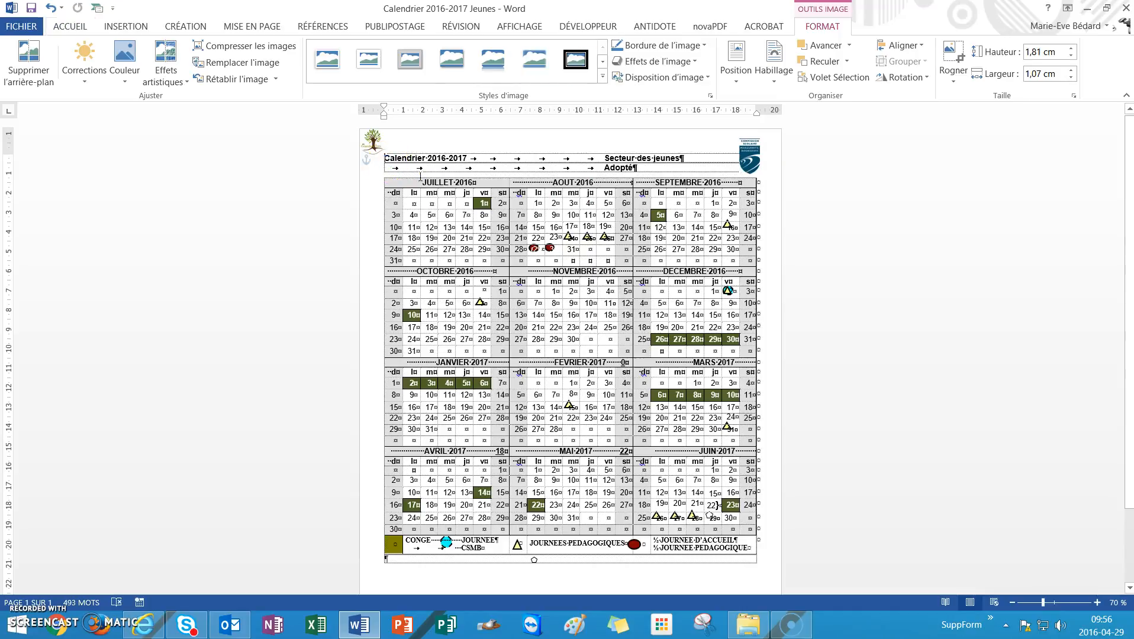
Step: Indent the Calendrier 2016-2017 title line by two tabs and place the slightly enlarged tree logo in front of it
left_click(466, 202)
key("Tab")
key("Tab")
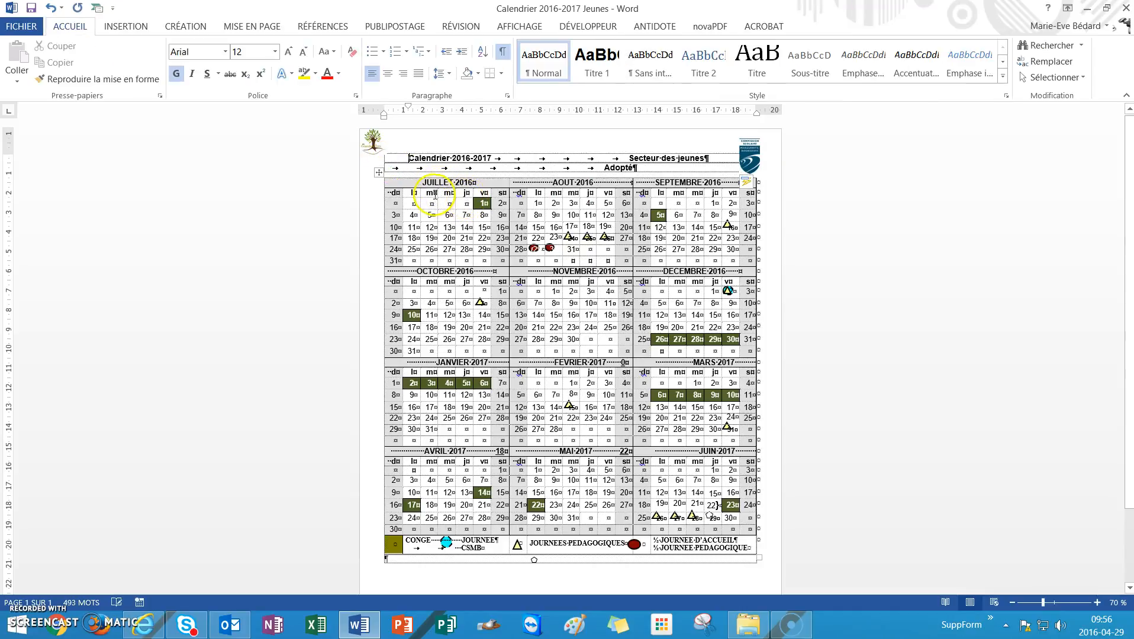
left_click_drag(373, 142, 415, 161)
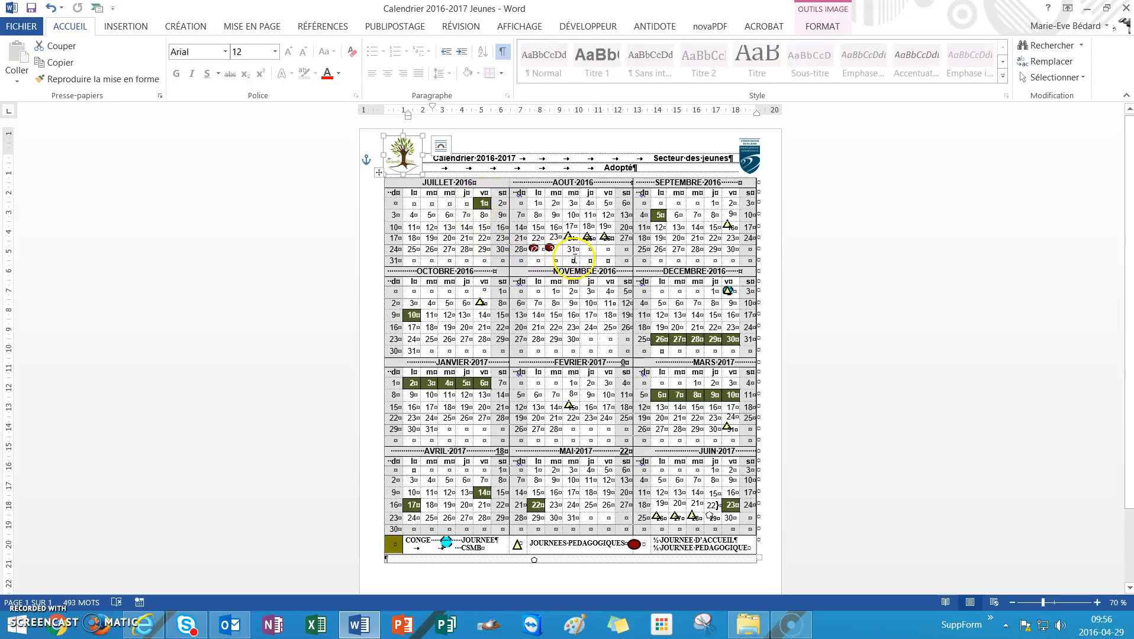
Step: Draw a multi-pointed star shape about 0,56 cm high and 0,74 cm wide in November 2016's empty first Monday cell
scroll(568, 290, "up", 3)
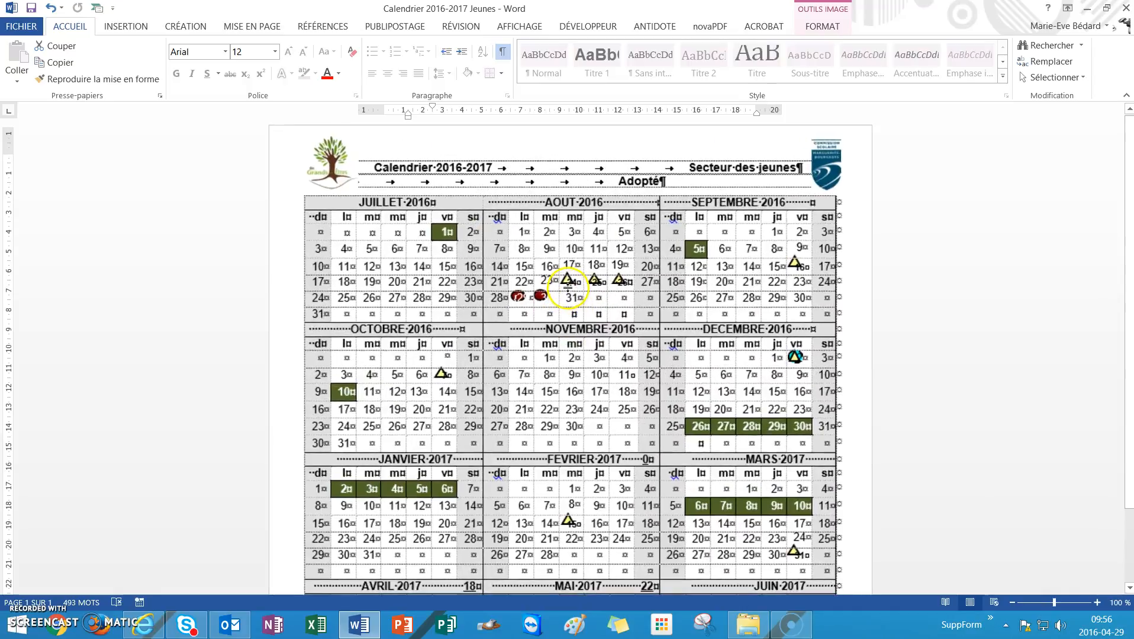
scroll(568, 289, "up", 2)
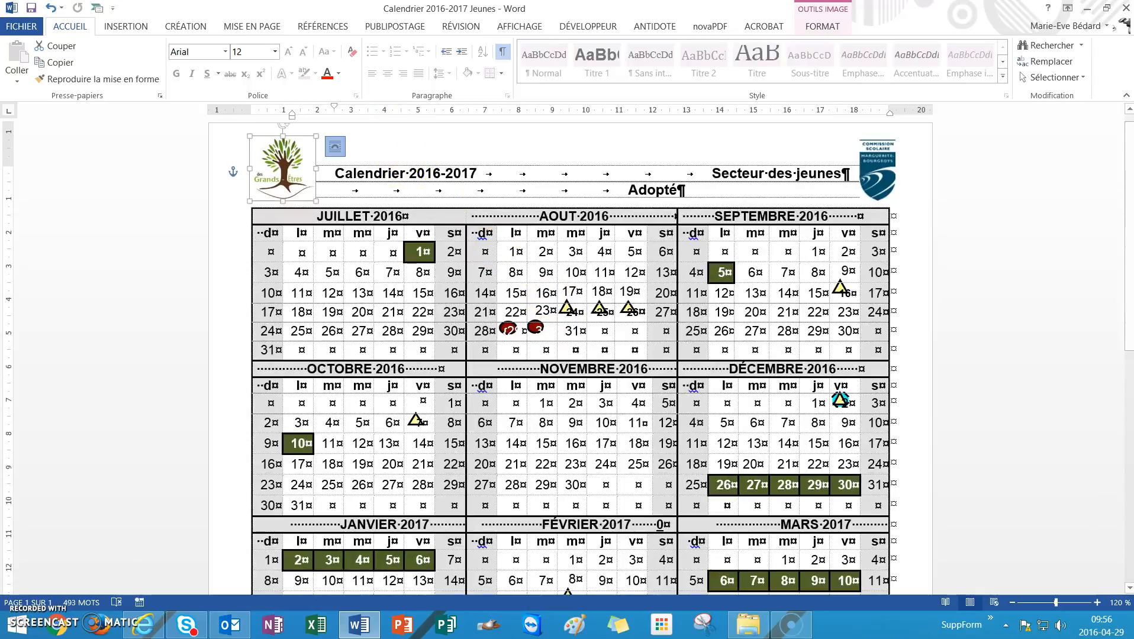
left_click(133, 27)
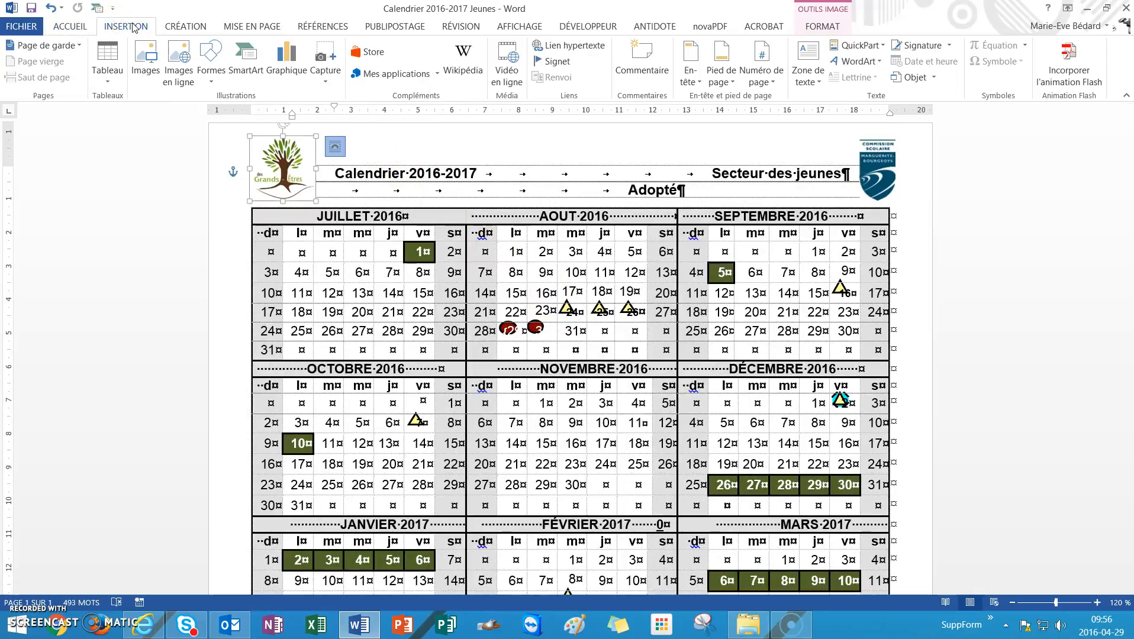
left_click(214, 75)
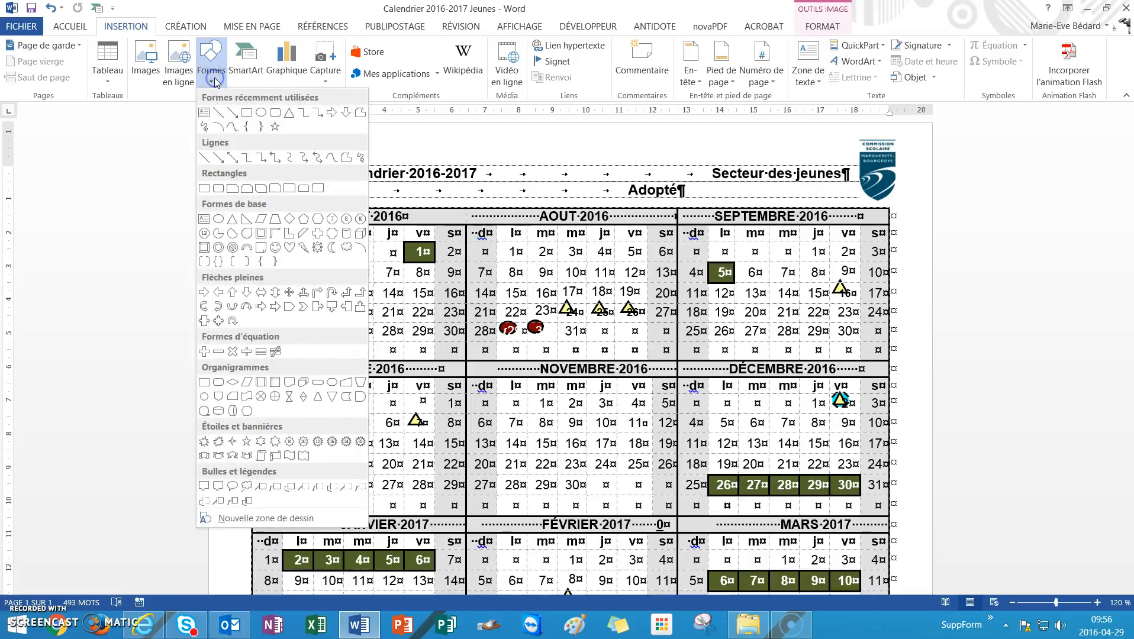
left_click(304, 443)
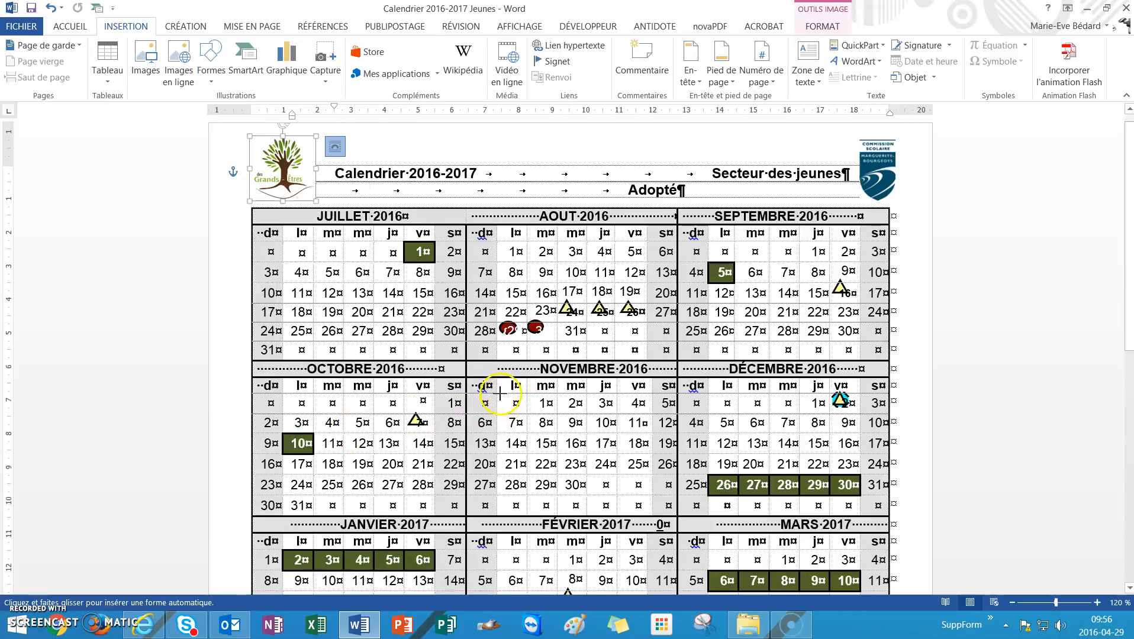
left_click_drag(500, 394, 502, 396)
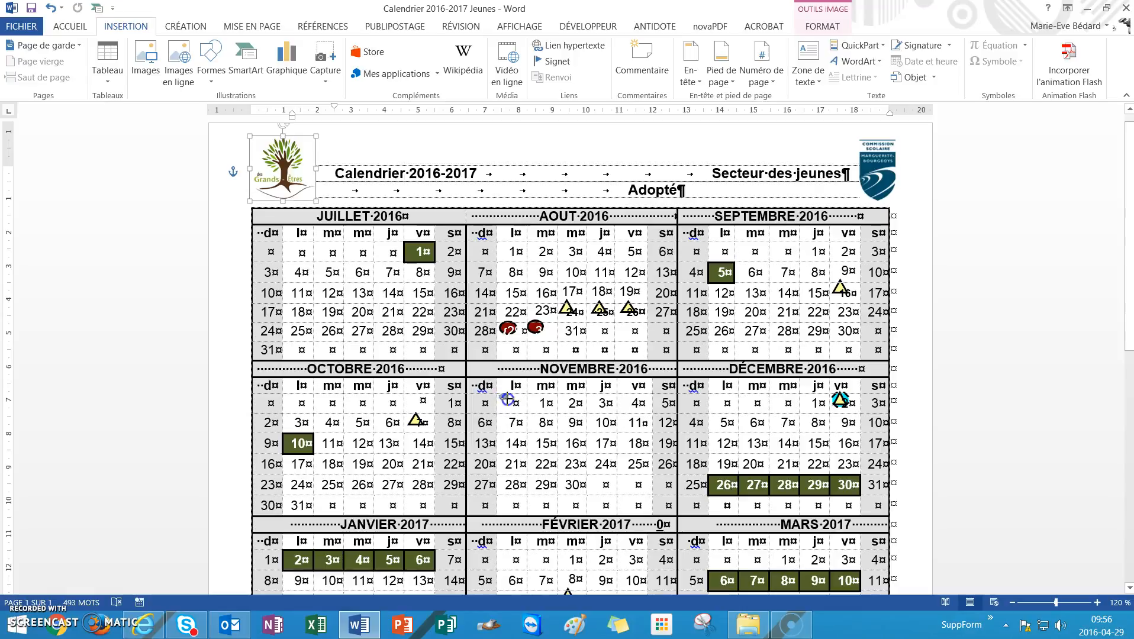
mouse_move(512, 402)
left_mouse_down()
mouse_move(532, 423)
mouse_move(527, 414)
left_mouse_up()
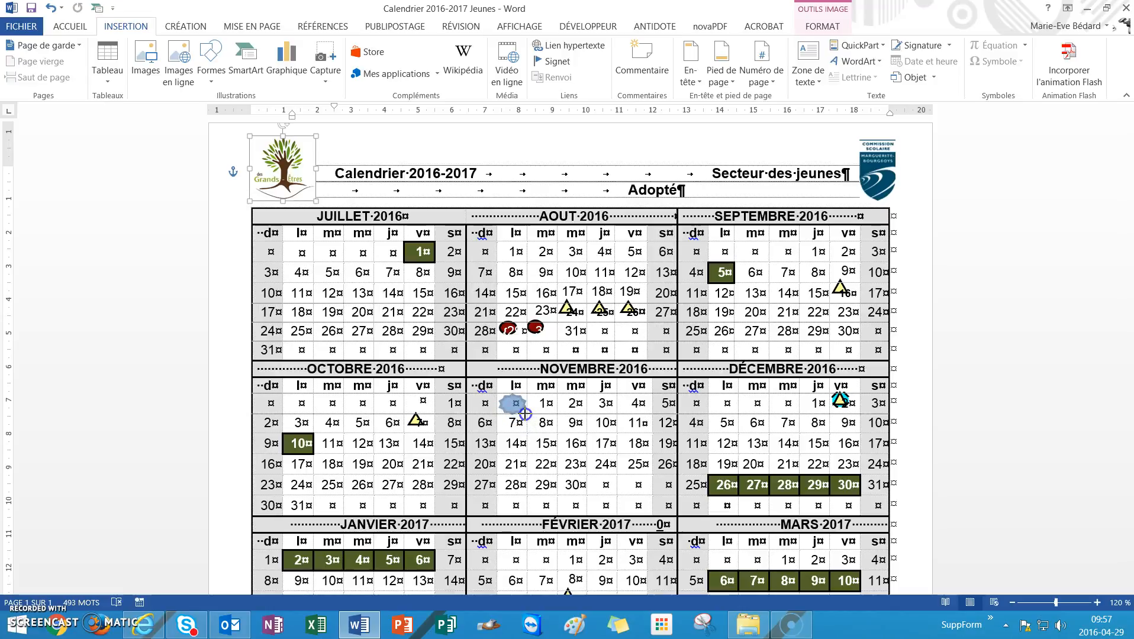
left_click_drag(525, 413, 525, 413)
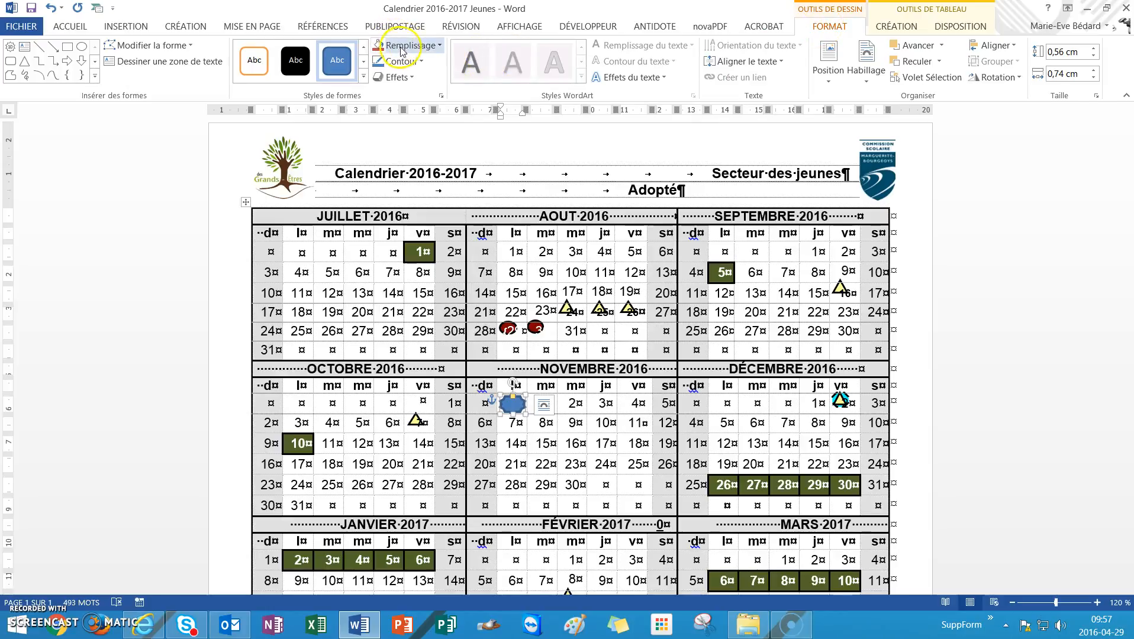
Step: Give the star shape no fill and a black outline, and move it around 7 November
left_click(434, 48)
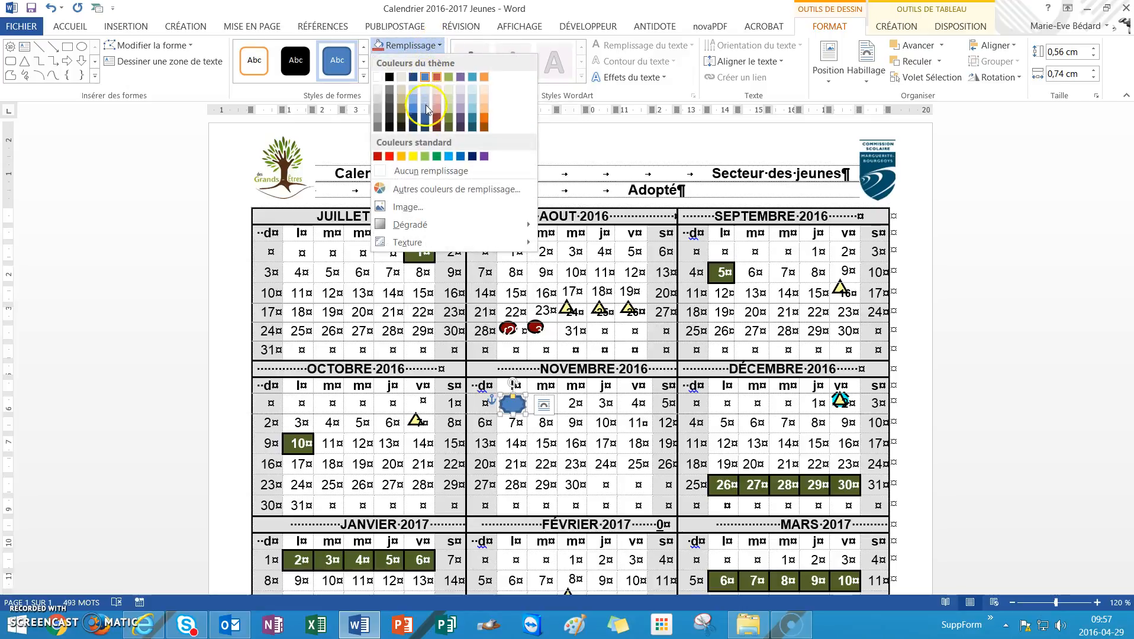
left_click(424, 171)
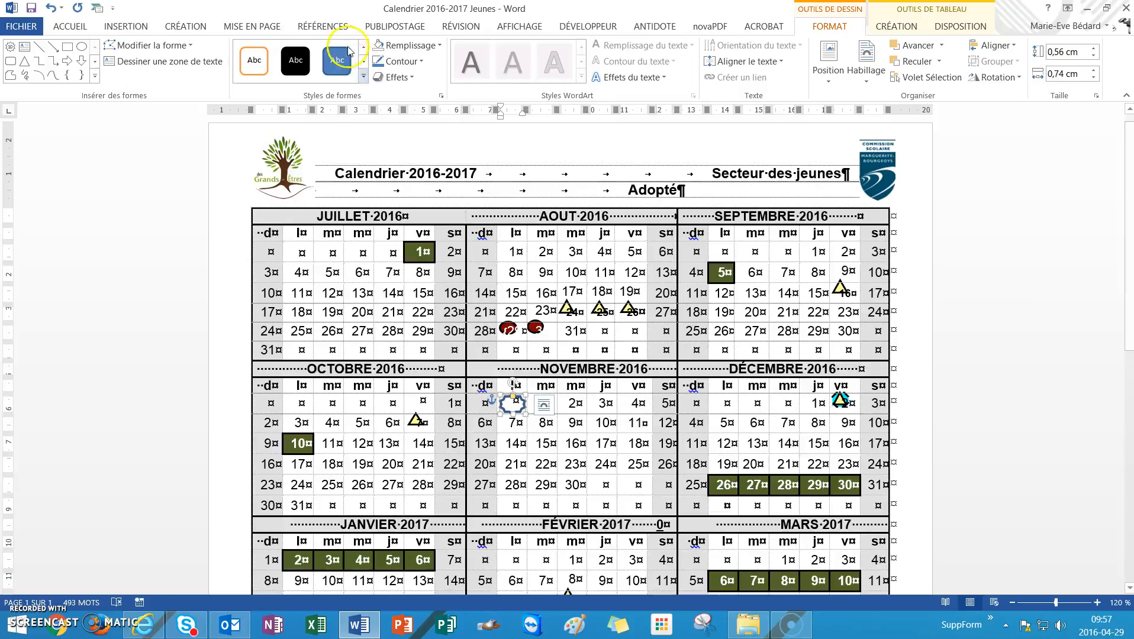
left_click(413, 64)
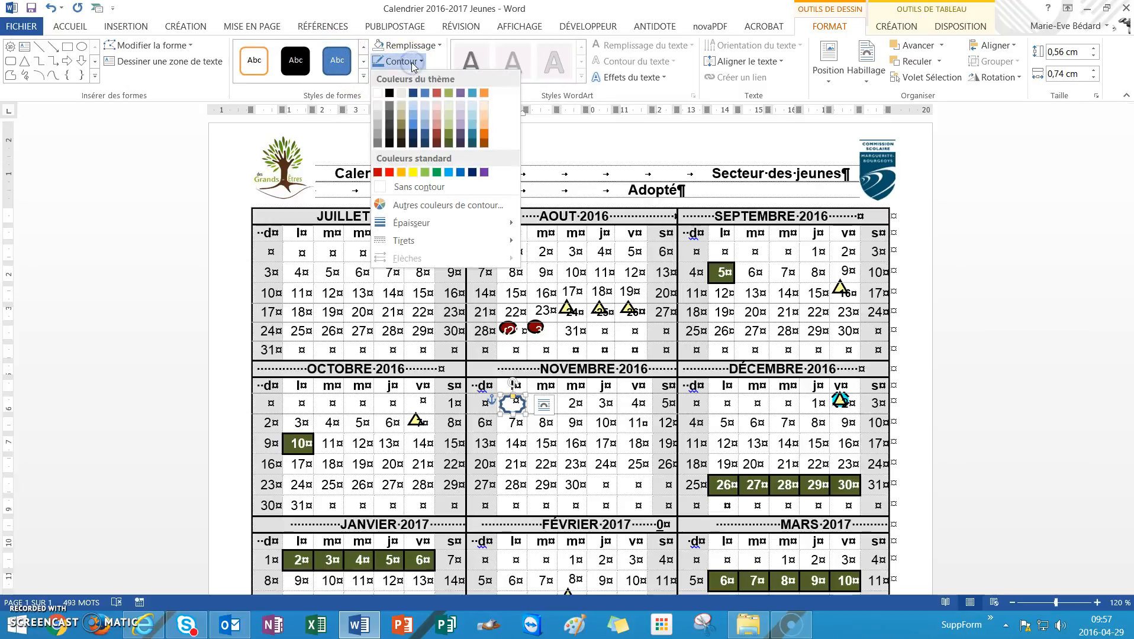
left_click(391, 93)
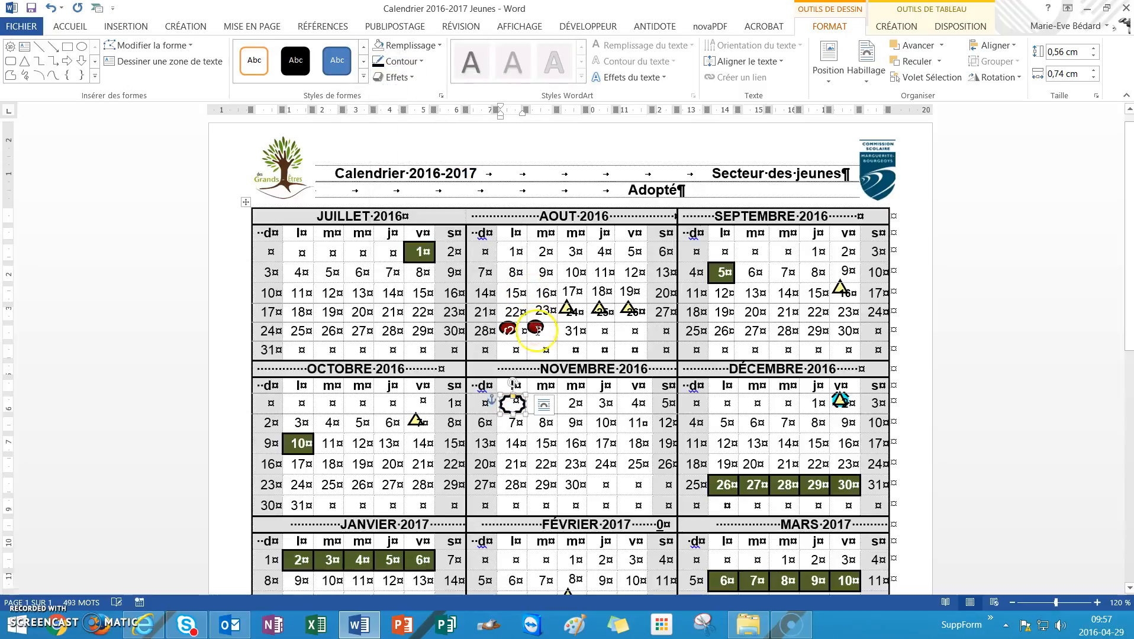
left_click_drag(518, 413, 515, 429)
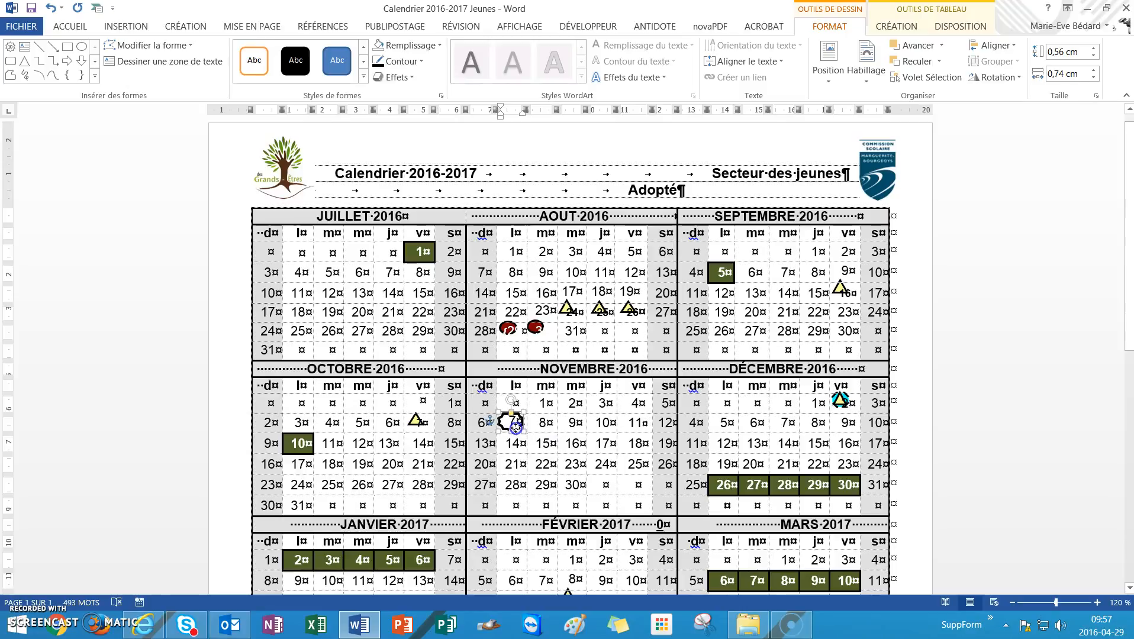
left_click(562, 444)
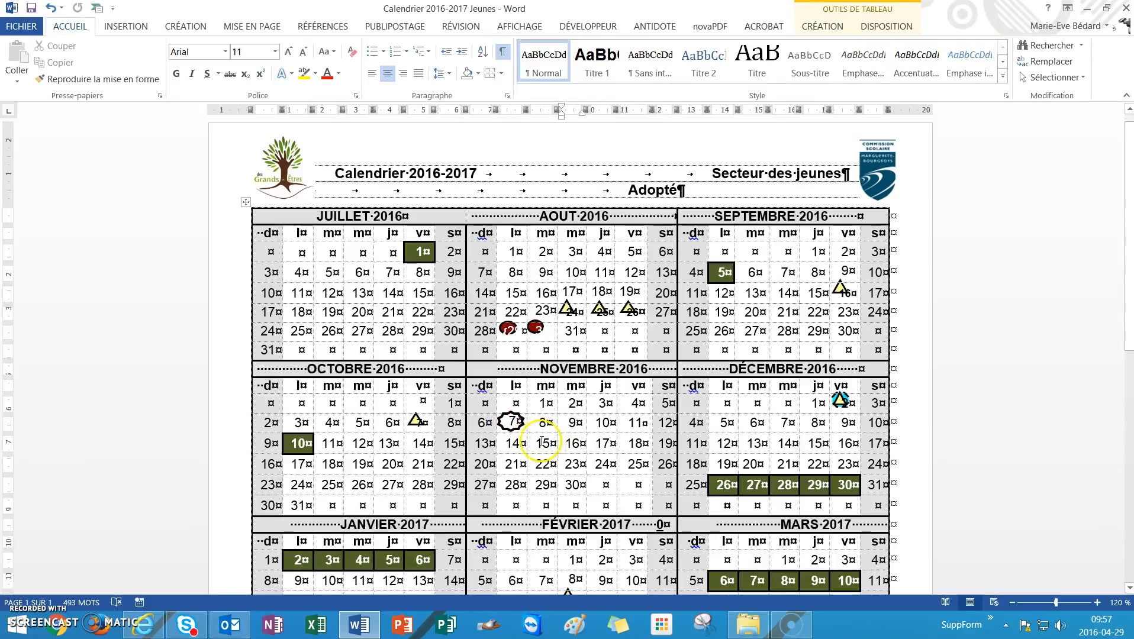
Step: Copy the star shape to the start of the line below the legend and label it "Journée spéciale"
left_click(518, 432)
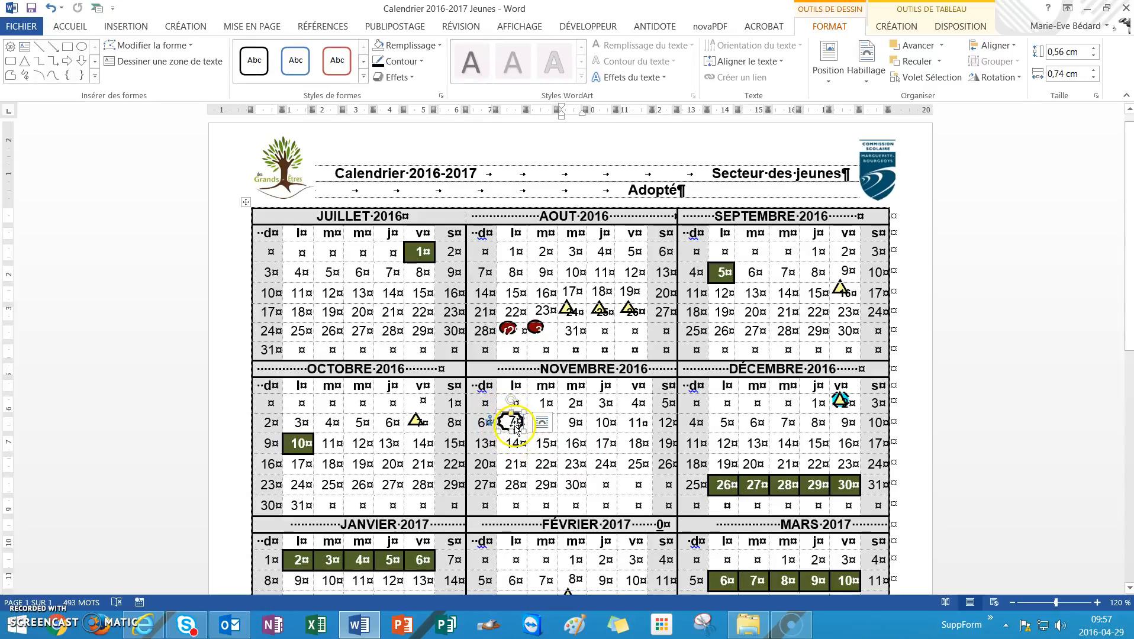
right_click(517, 430)
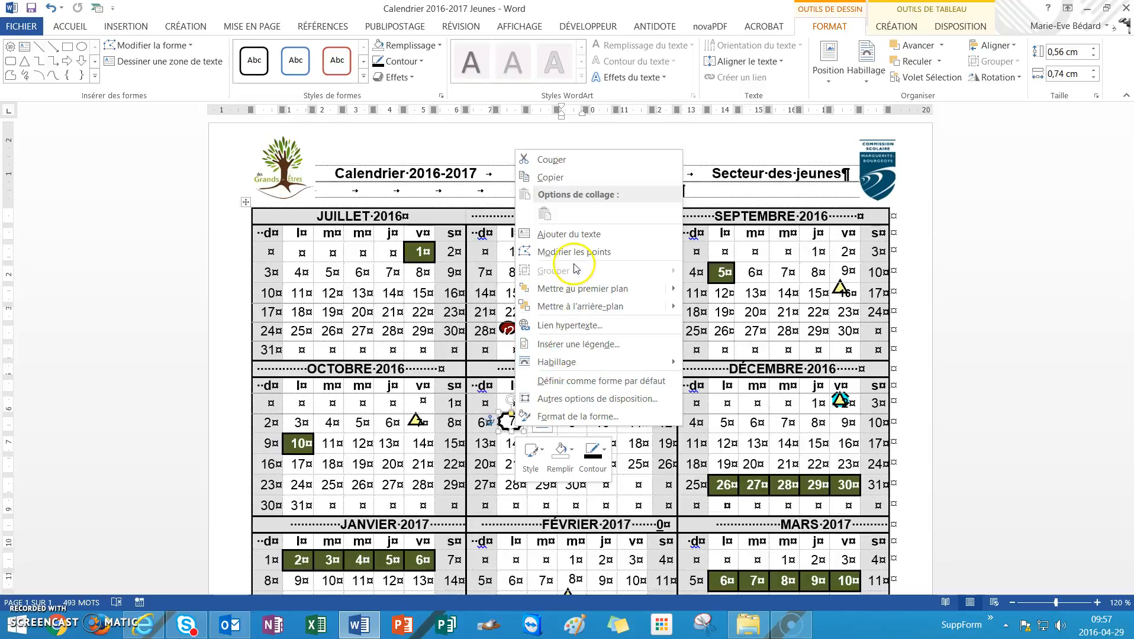
left_click(583, 178)
scroll(542, 404, "down", 6)
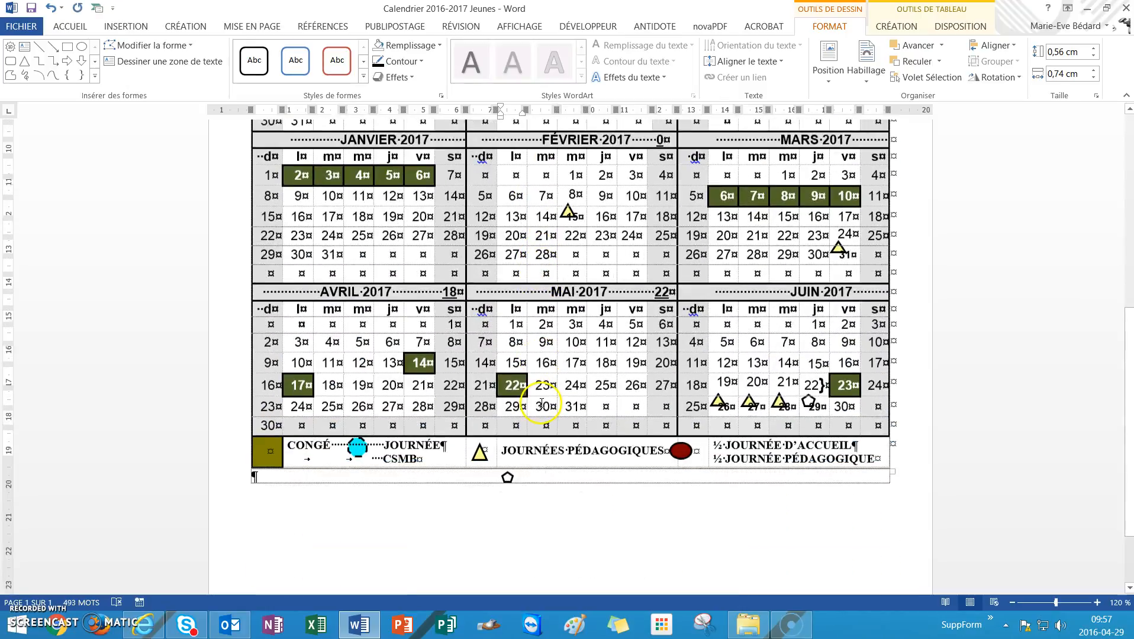
scroll(541, 404, "down", 3)
left_click(283, 386)
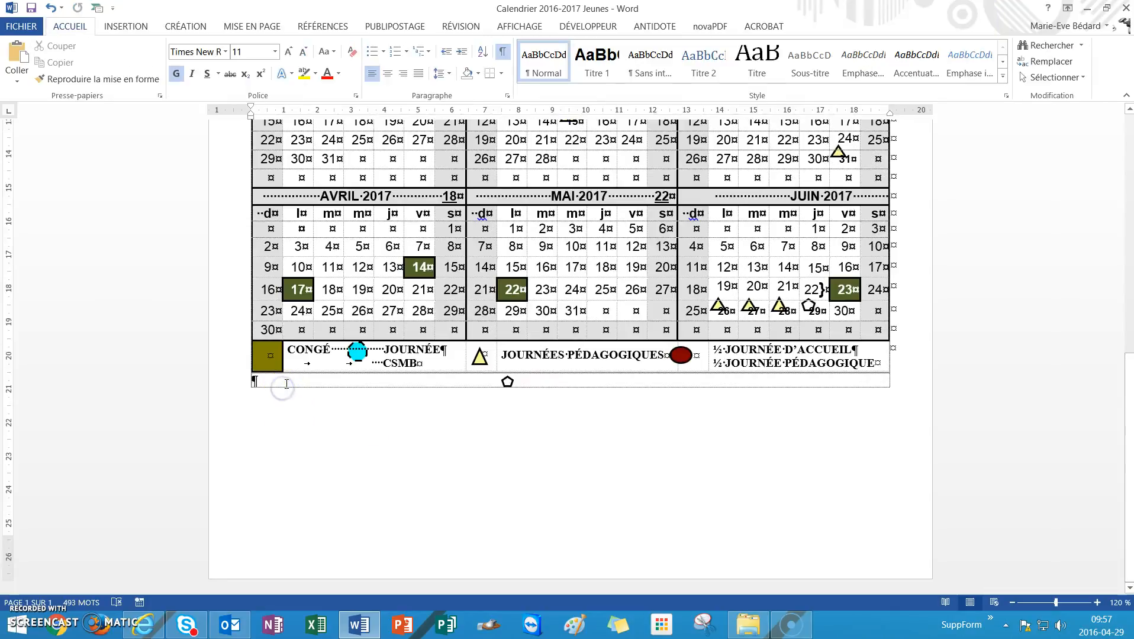
key("ctrl+v")
left_click(321, 384)
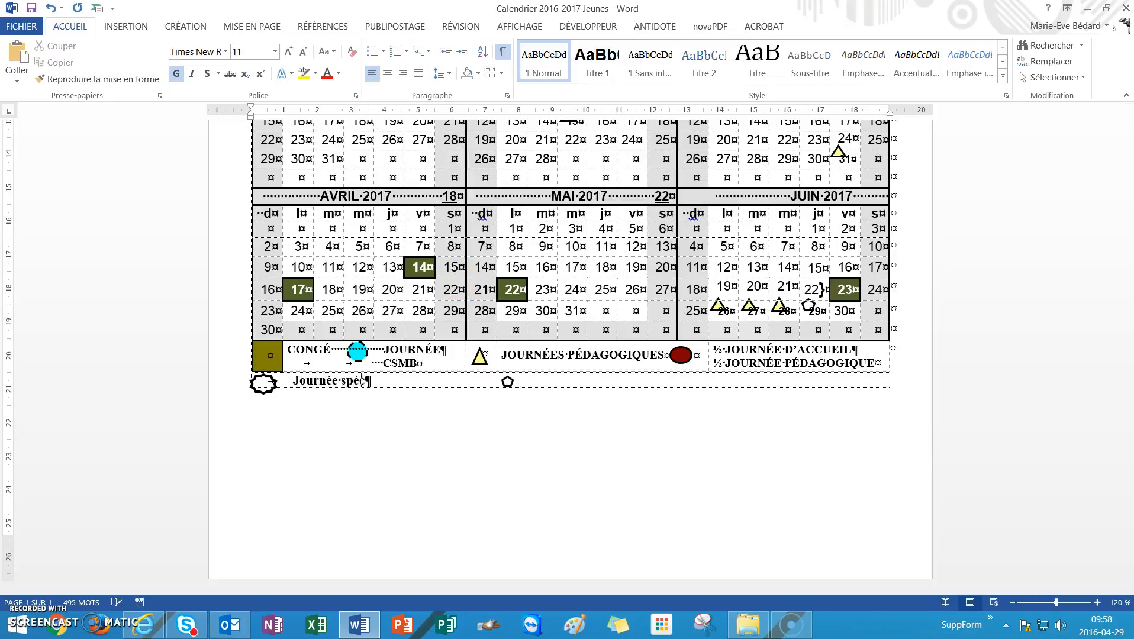
left_click(471, 275)
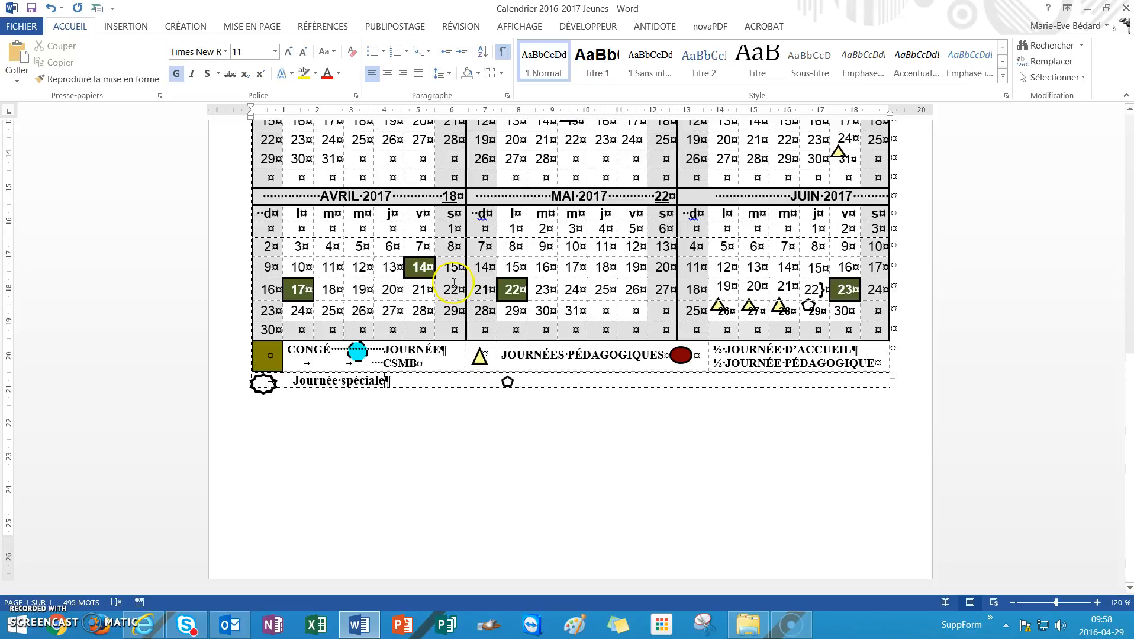
Step: Shade the 2 November 2016 cell with the standard orange colour
scroll(473, 273, "up", 6)
scroll(473, 273, "up", 4)
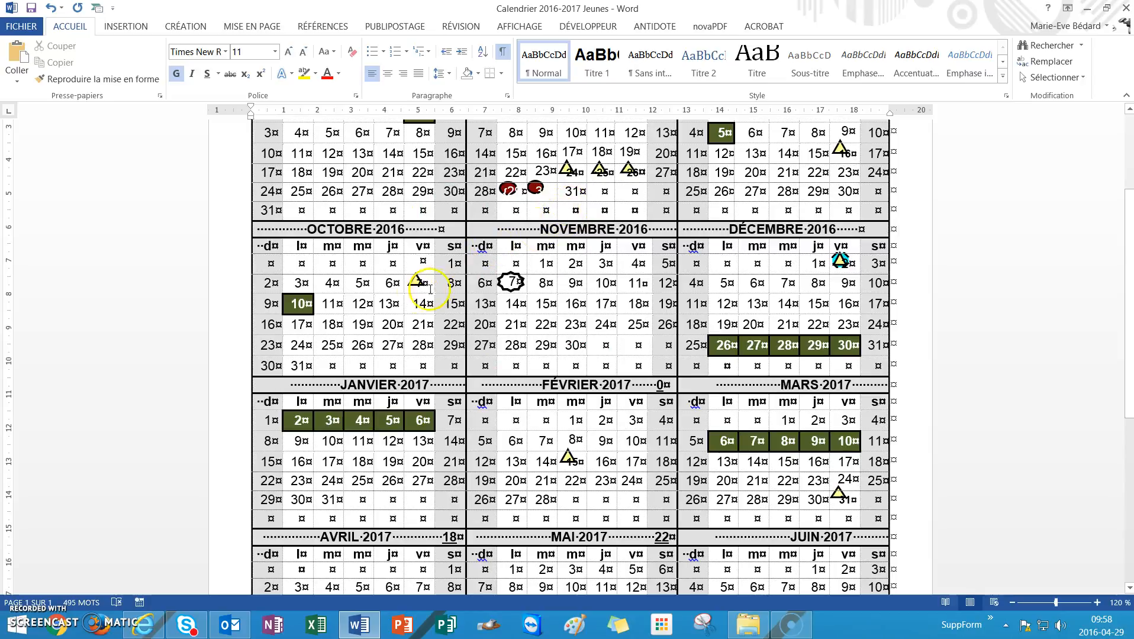
scroll(405, 314, "up", 6, "ctrl")
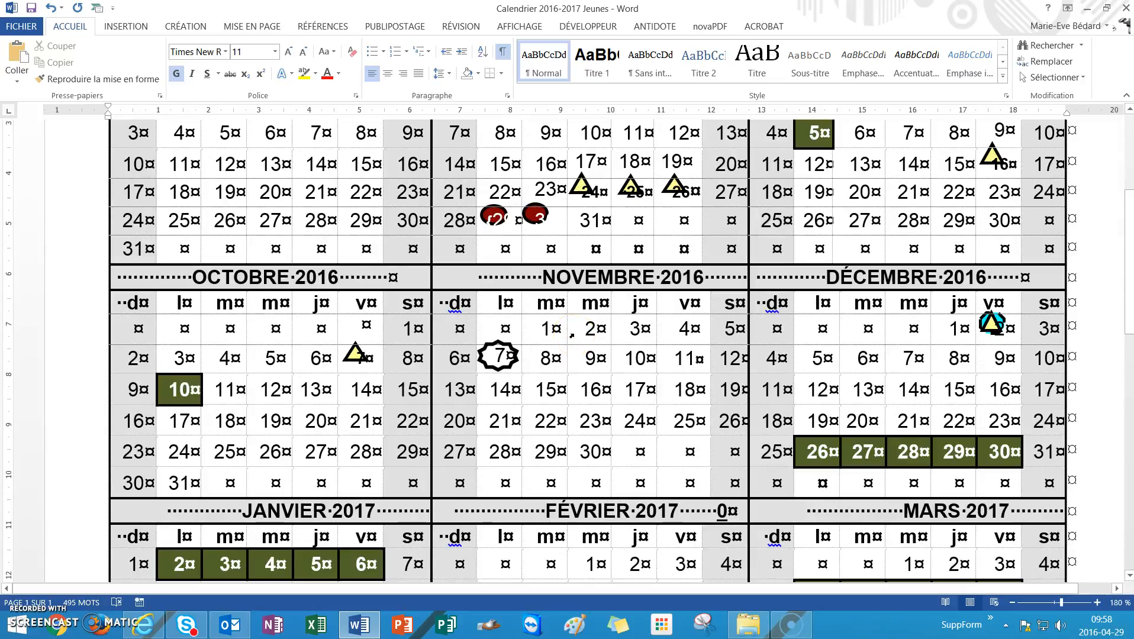
left_click(574, 333)
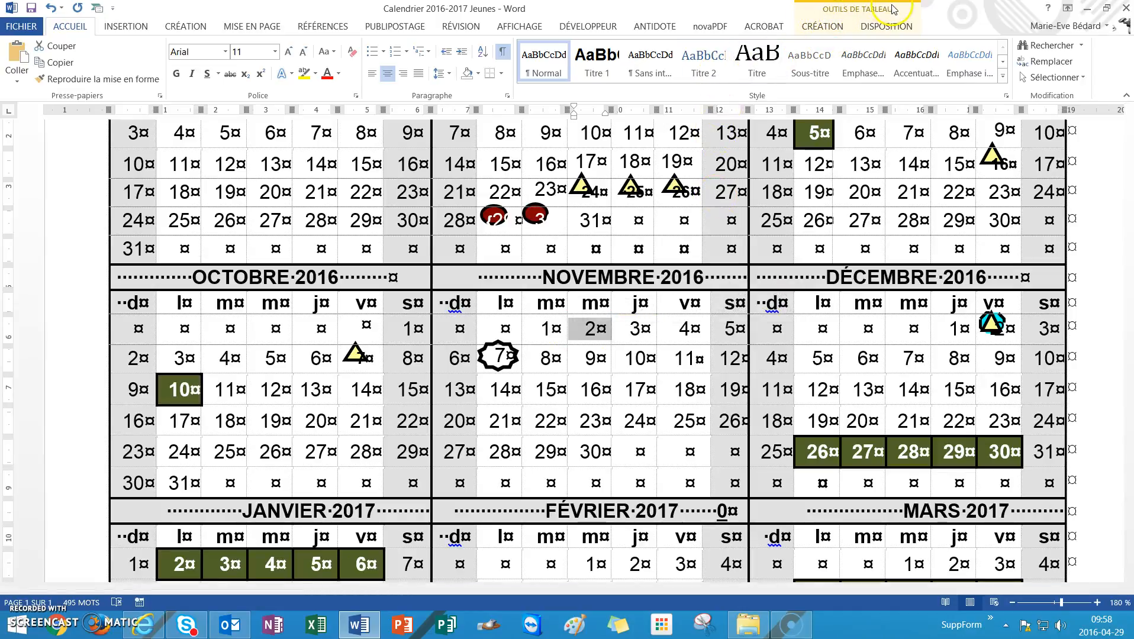
left_click(816, 26)
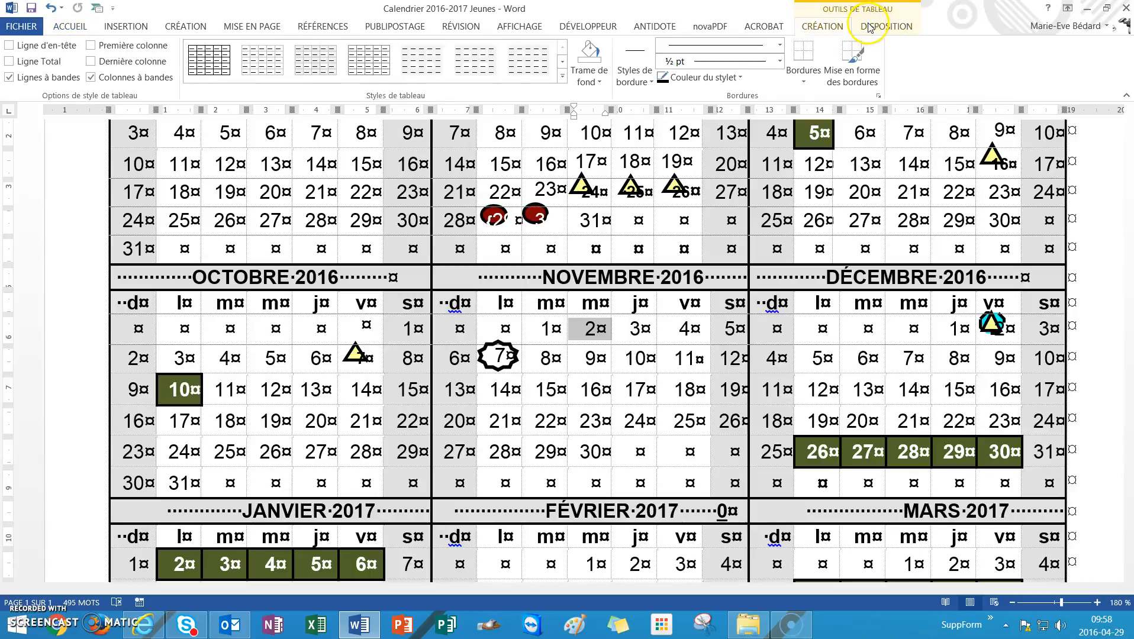
left_click(869, 27)
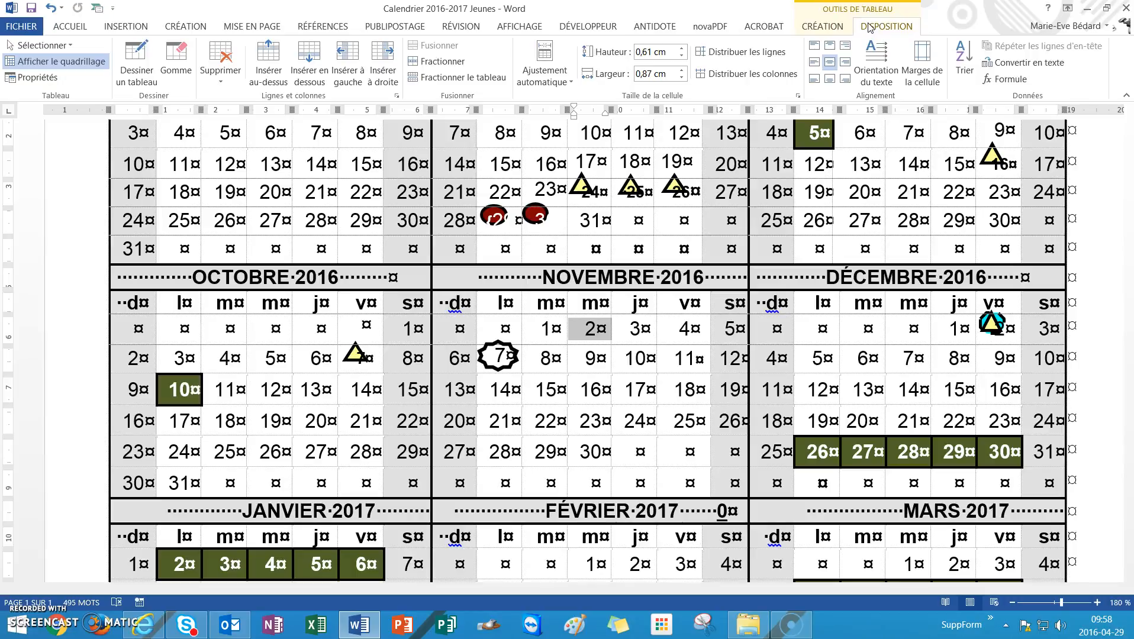
left_click(819, 26)
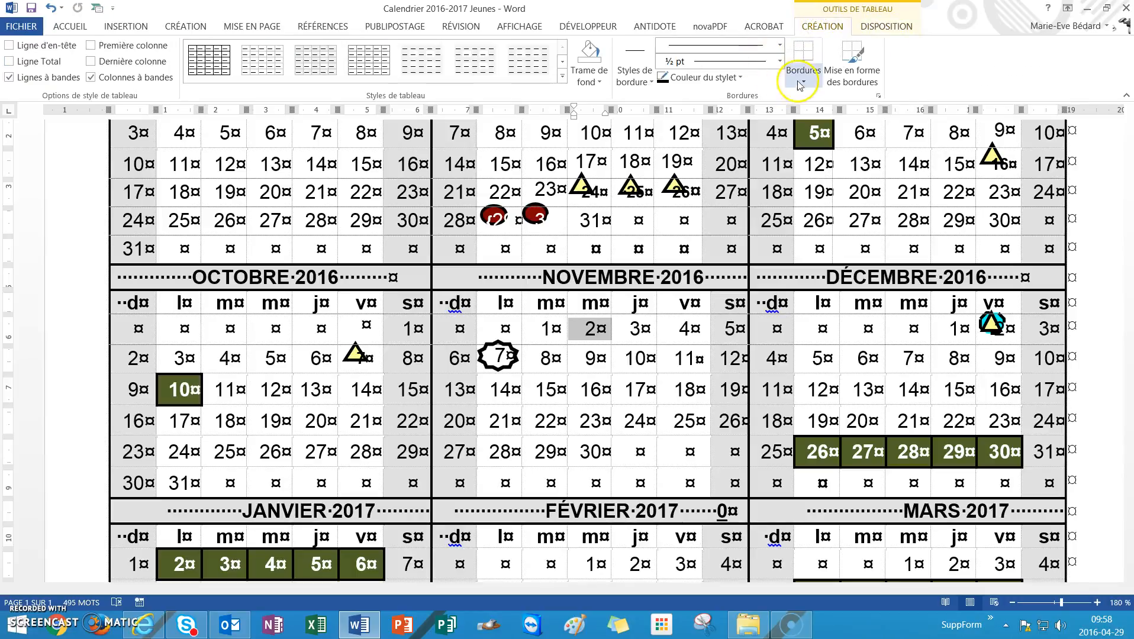
left_click(599, 83)
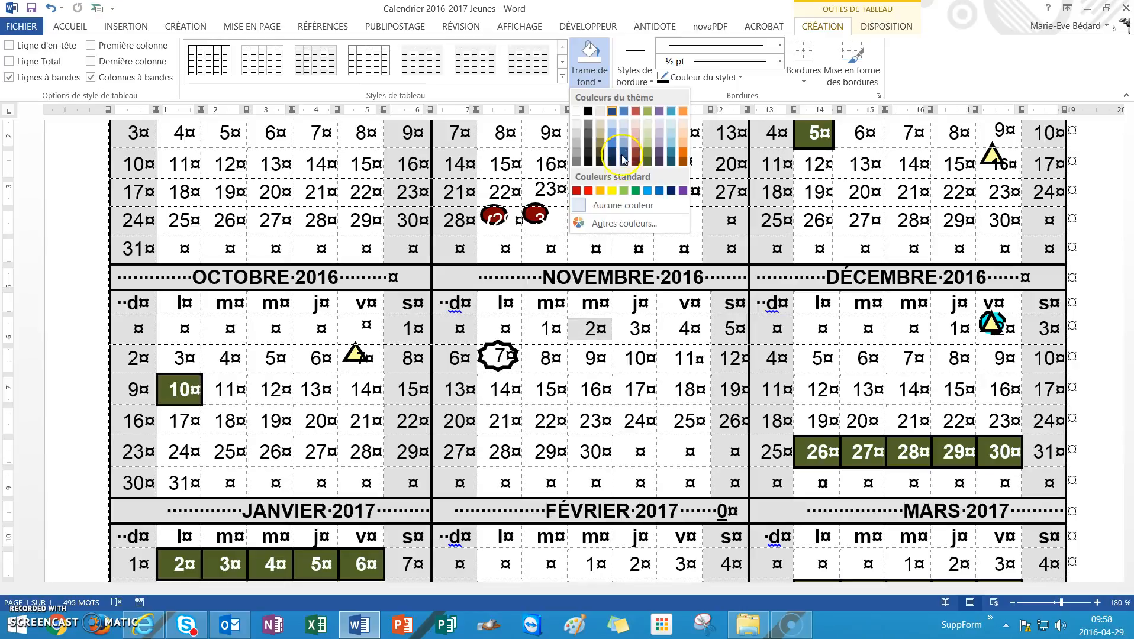
left_click(600, 191)
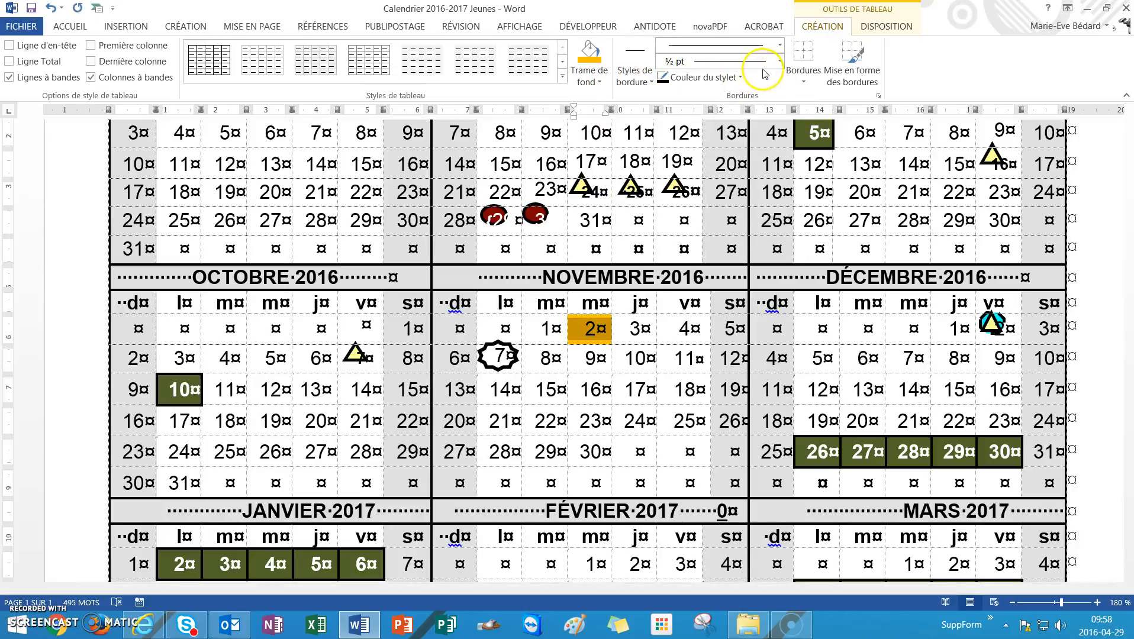
Step: Apply the orange 1 ½ pt theme border style to all four sides of the 2 November cell
left_click(652, 83)
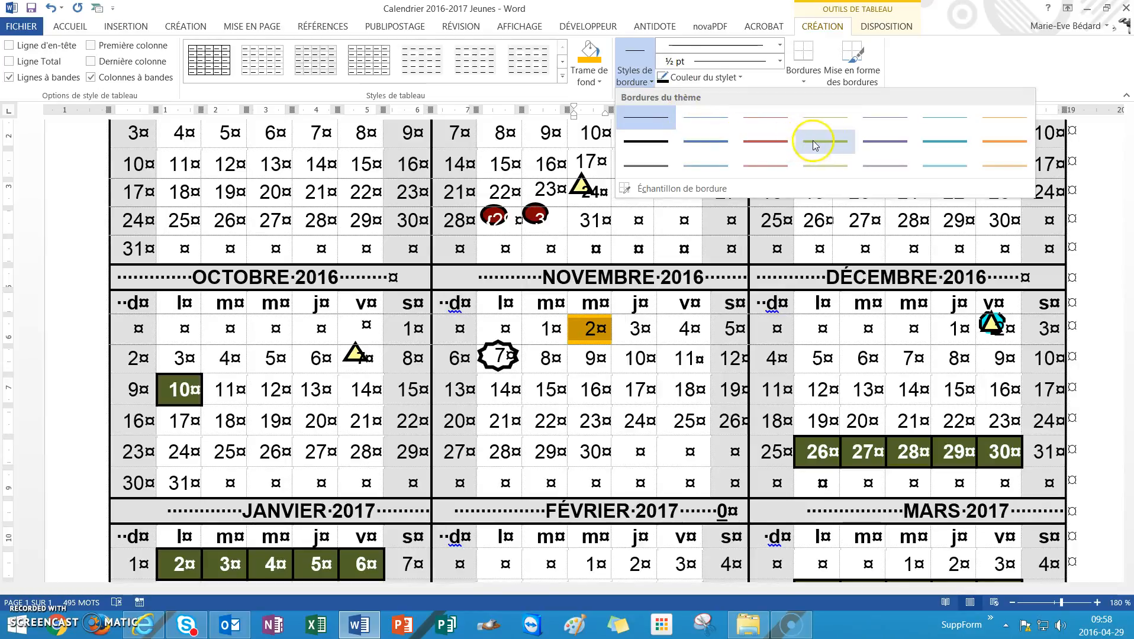
left_click(995, 142)
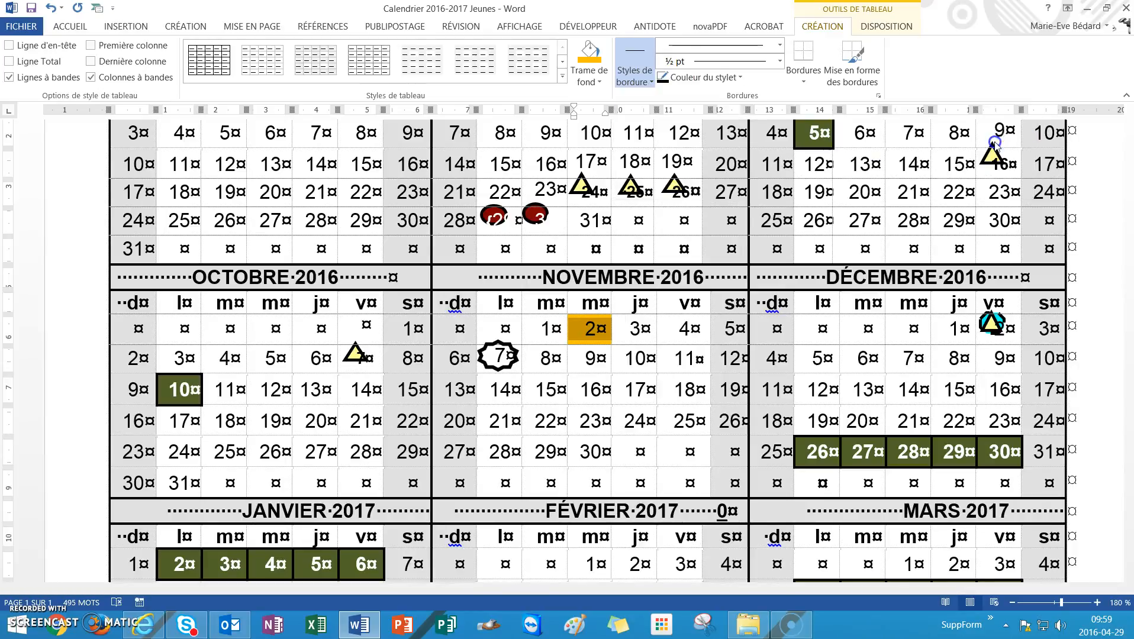
left_click(585, 314)
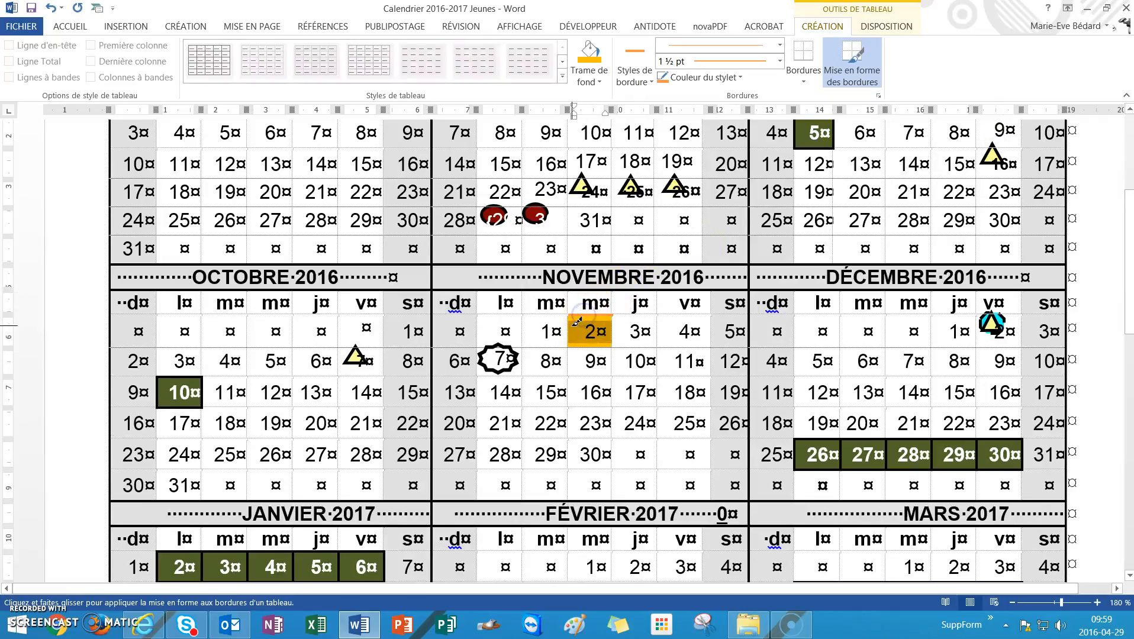
left_click(570, 324)
left_click(587, 346)
left_click(613, 334)
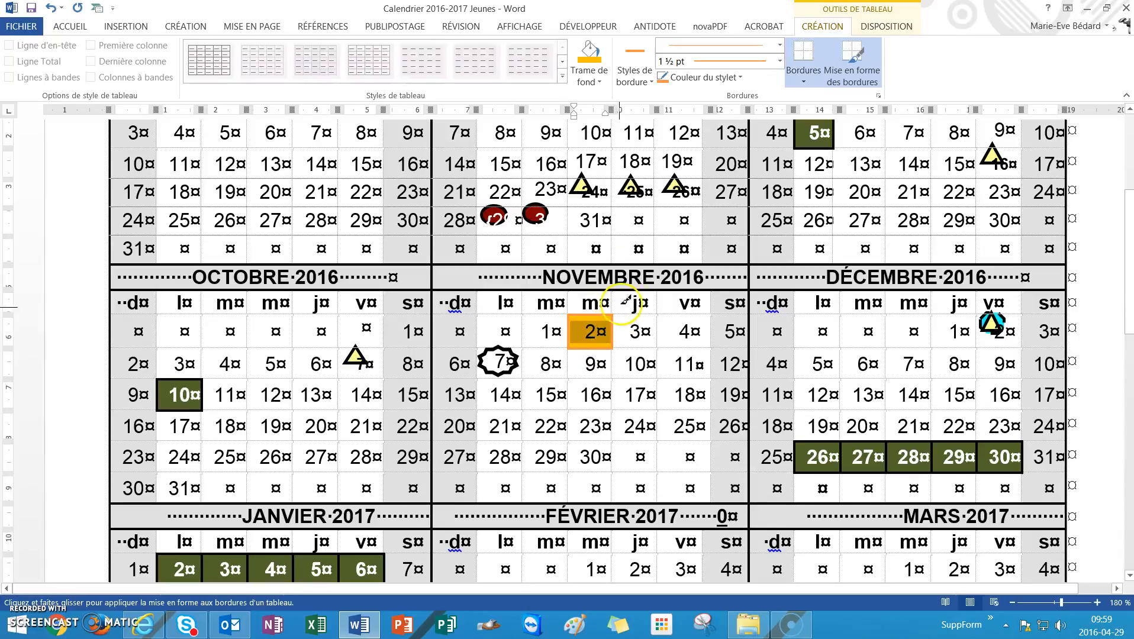